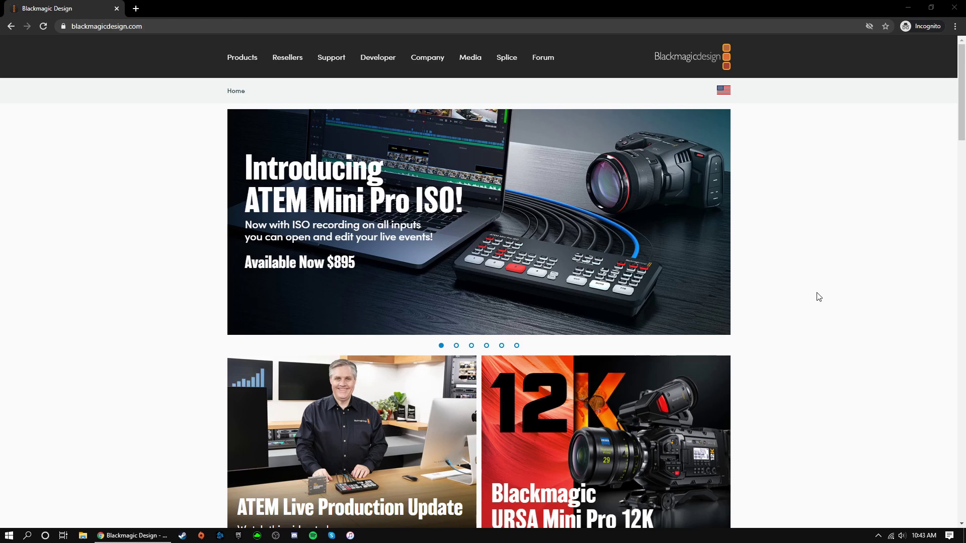
Step: Download the Windows ATEM Switchers 8.4 Update from the ATEM Live Production Switchers support page
left_click(326, 64)
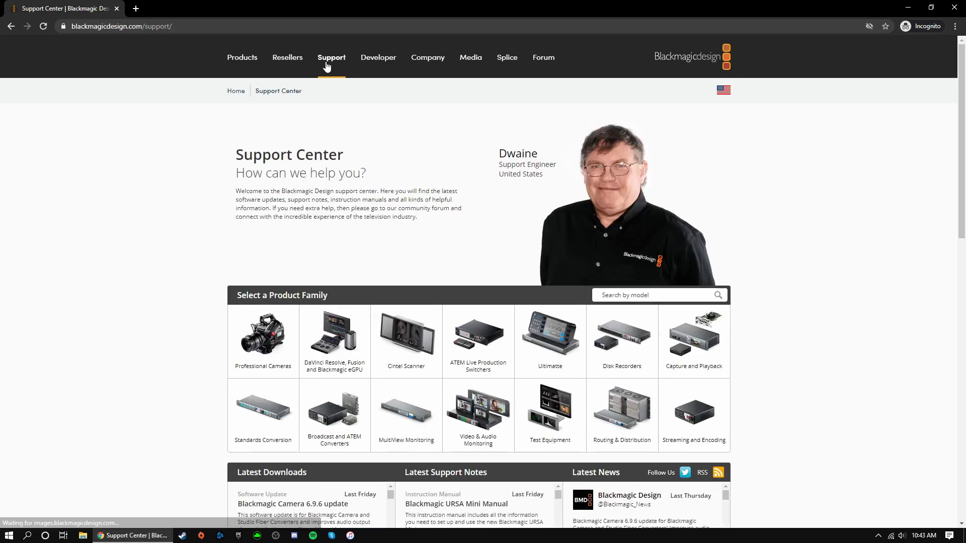
left_click(487, 341)
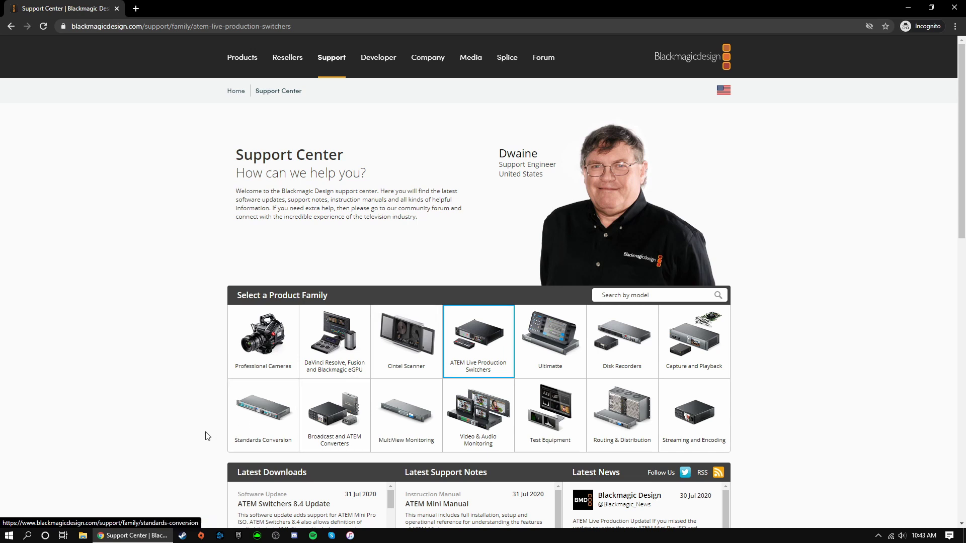
scroll(201, 436, "down", 4)
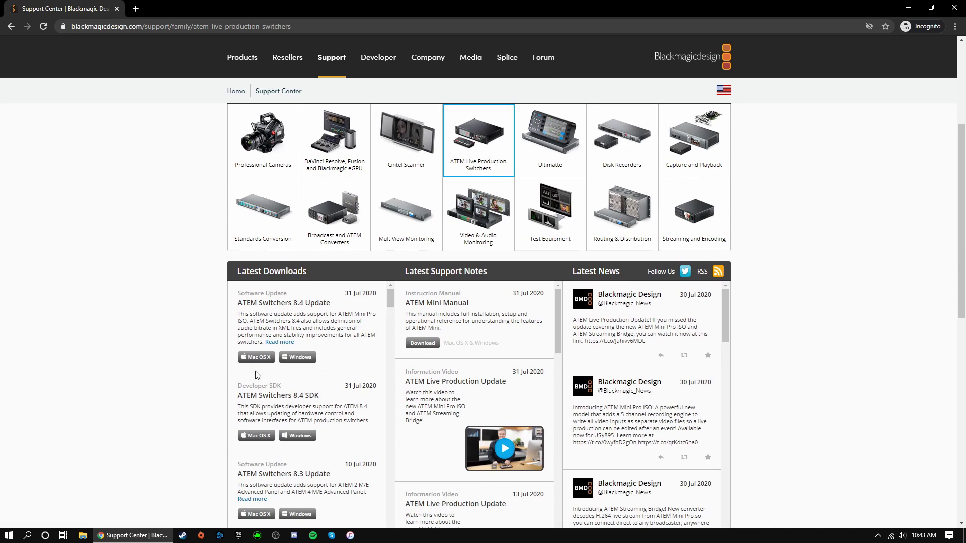
left_click(302, 358)
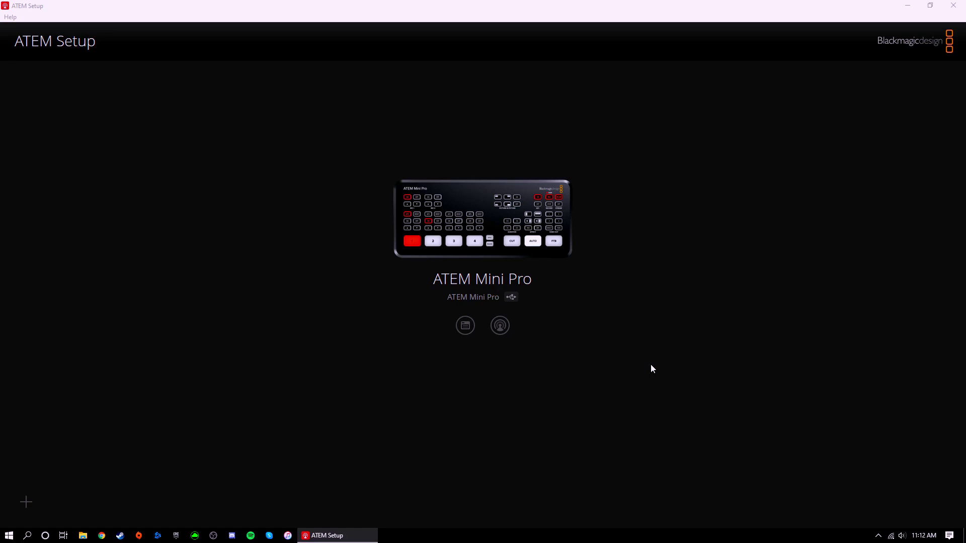
Step: In the ATEM Mini Pro settings, try Cut Bus switching, then return to Program Preview
left_click(466, 326)
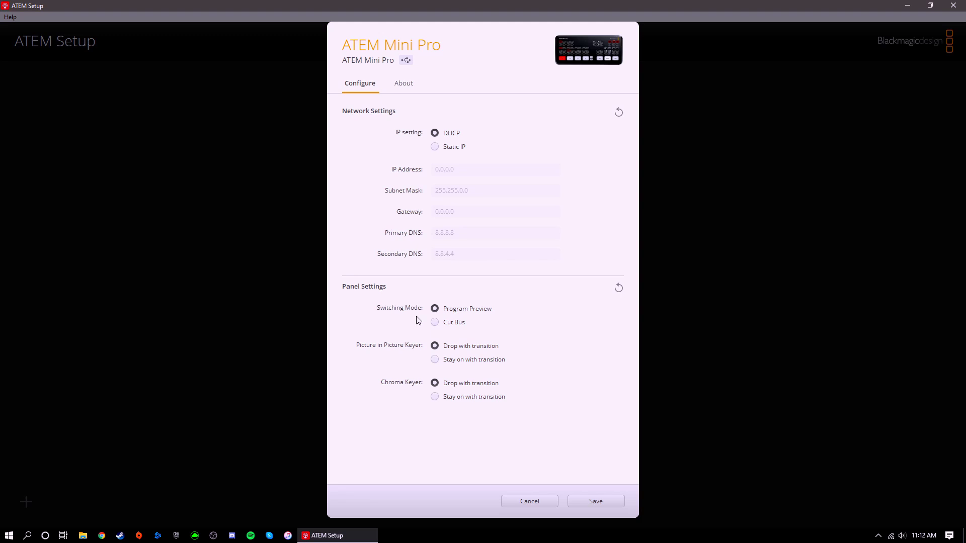
left_click(436, 323)
left_click(435, 310)
Step: Return the PiP and Chroma keyers to Drop with transition and save the settings
left_click(451, 363)
left_click(471, 348)
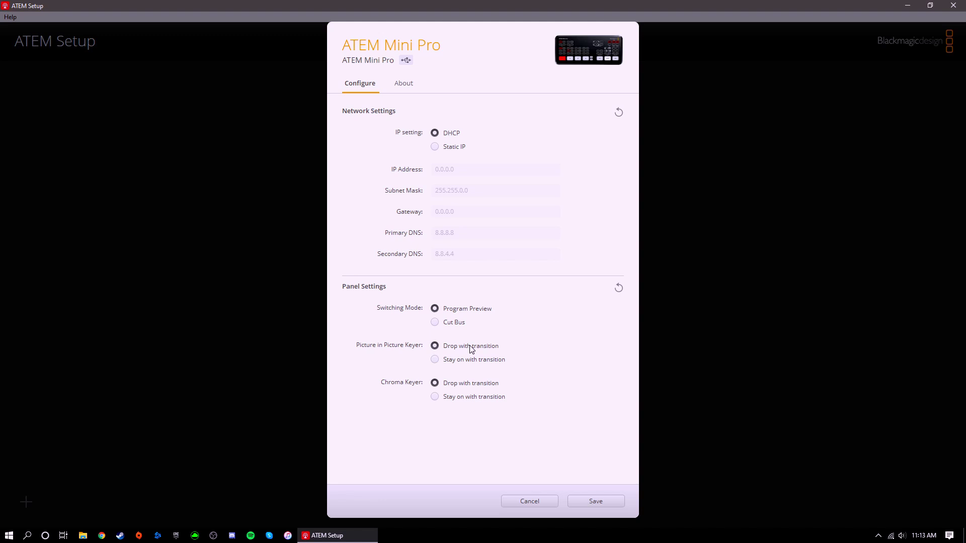
left_click(471, 399)
left_click(479, 384)
left_click(606, 501)
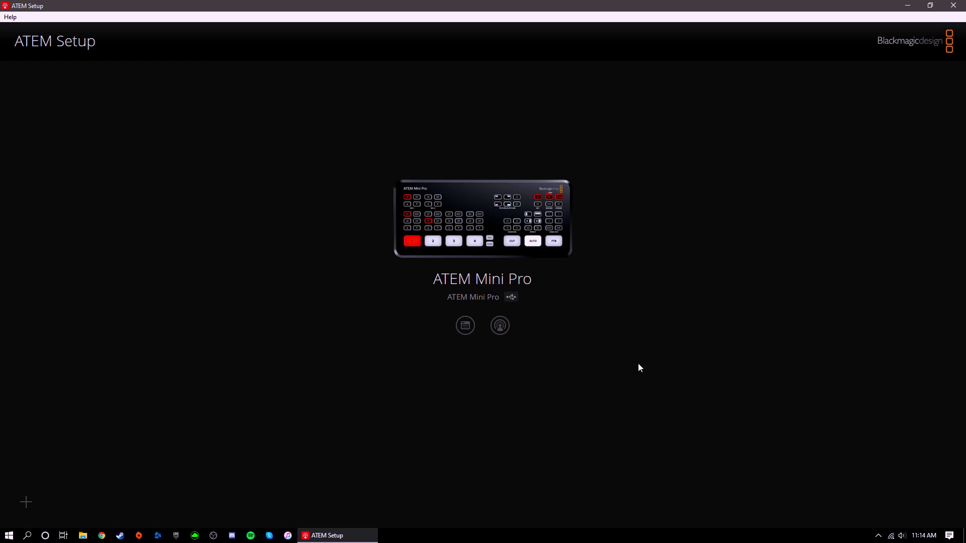
Step: Launch ATEM Software Control, try A/B Direct transitions in Preferences, then close Preferences
left_click(500, 326)
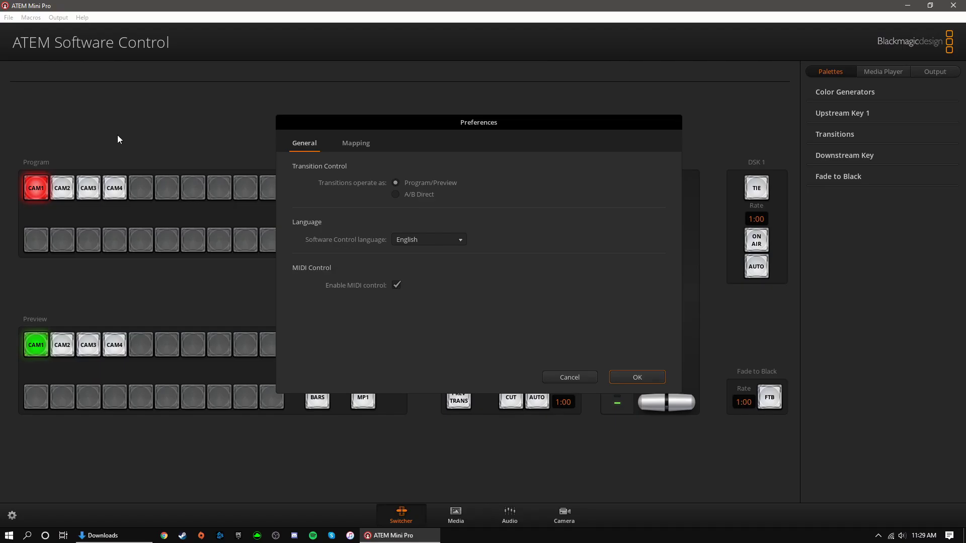
left_click(418, 195)
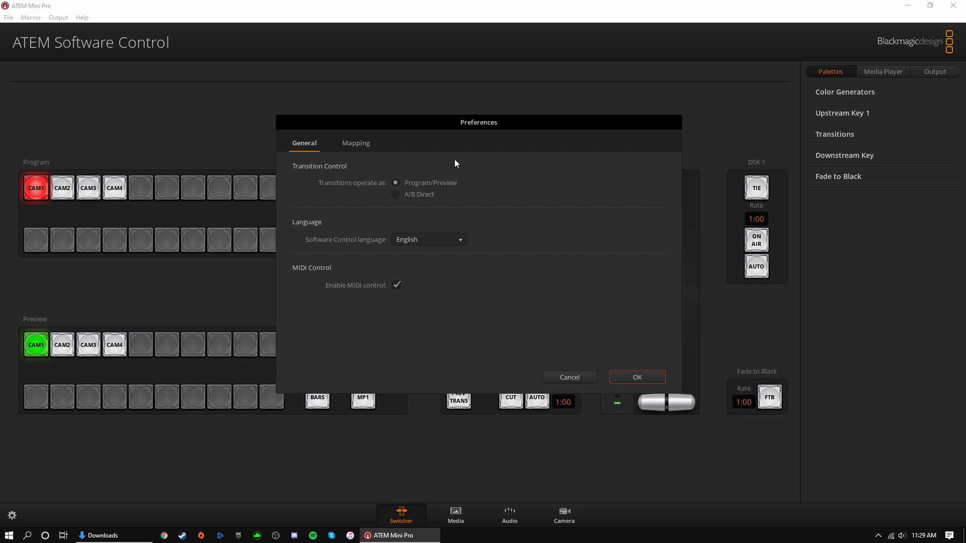
key("Return")
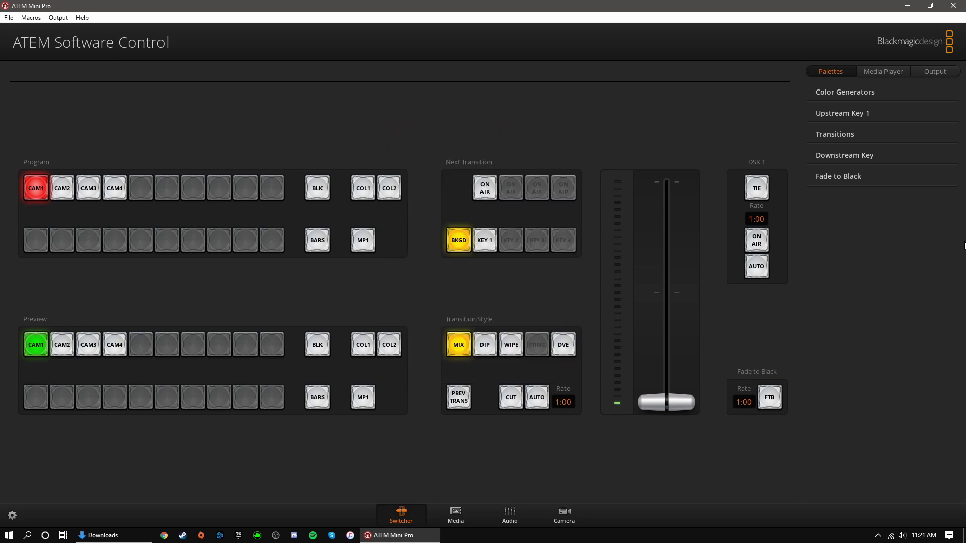
Step: In the switcher settings, keep the 1080p60 video standard and review the general audio options
left_click(12, 515)
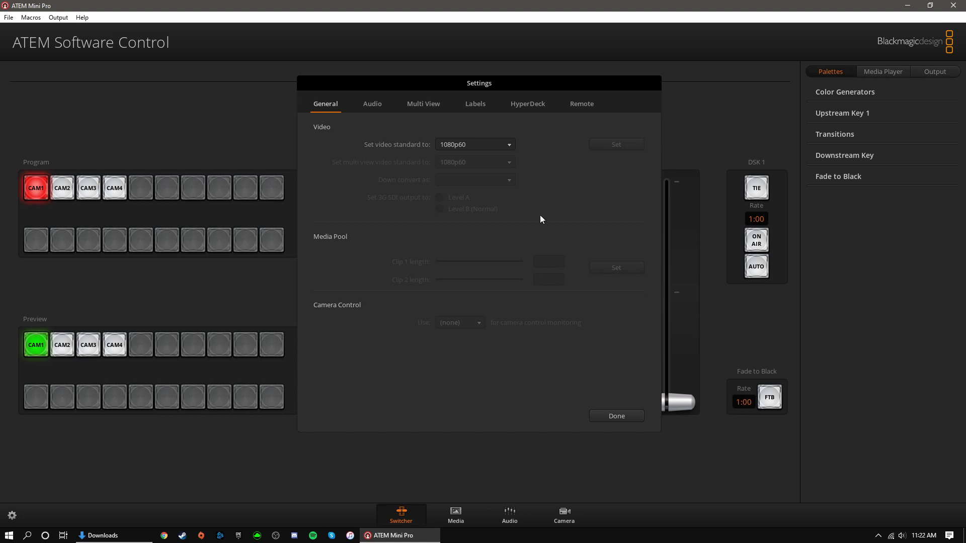
left_click(511, 147)
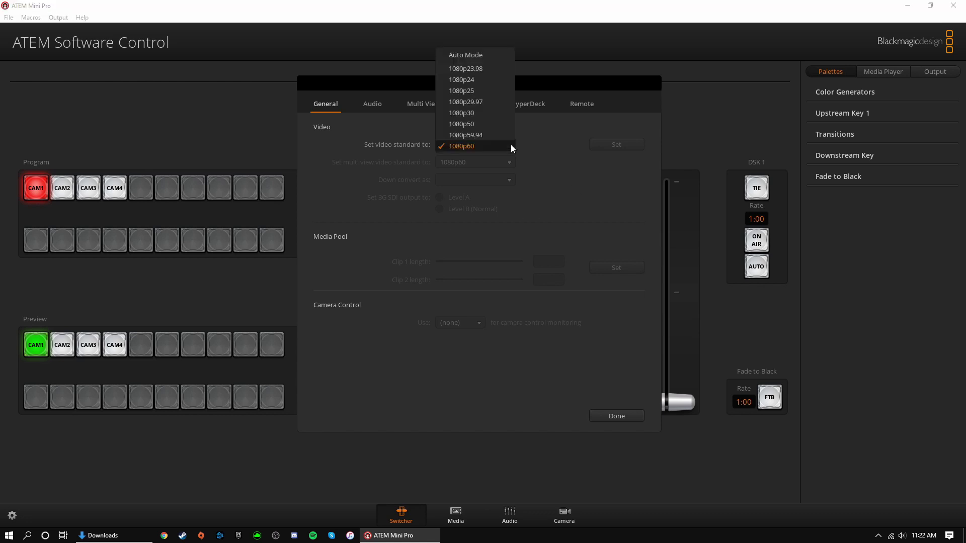
left_click(511, 146)
left_click(370, 107)
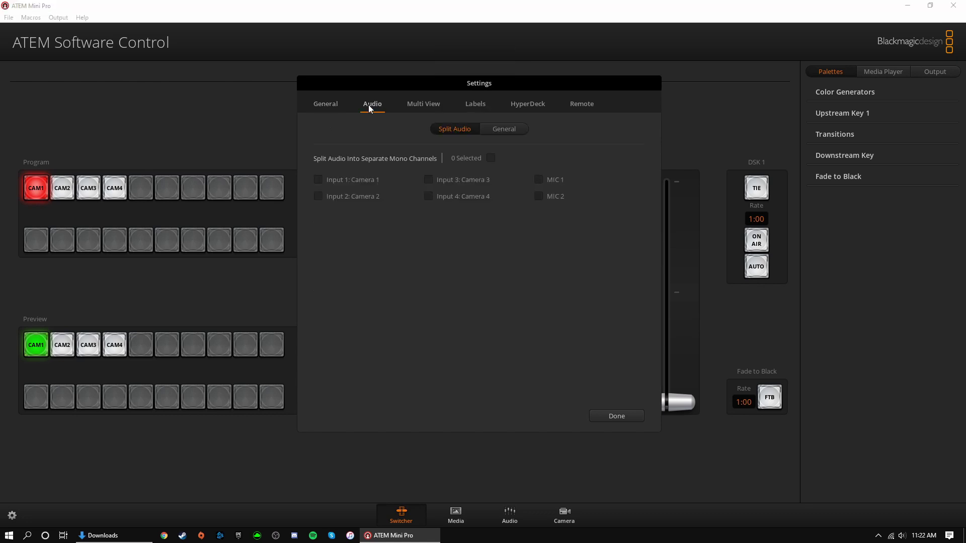
left_click(514, 129)
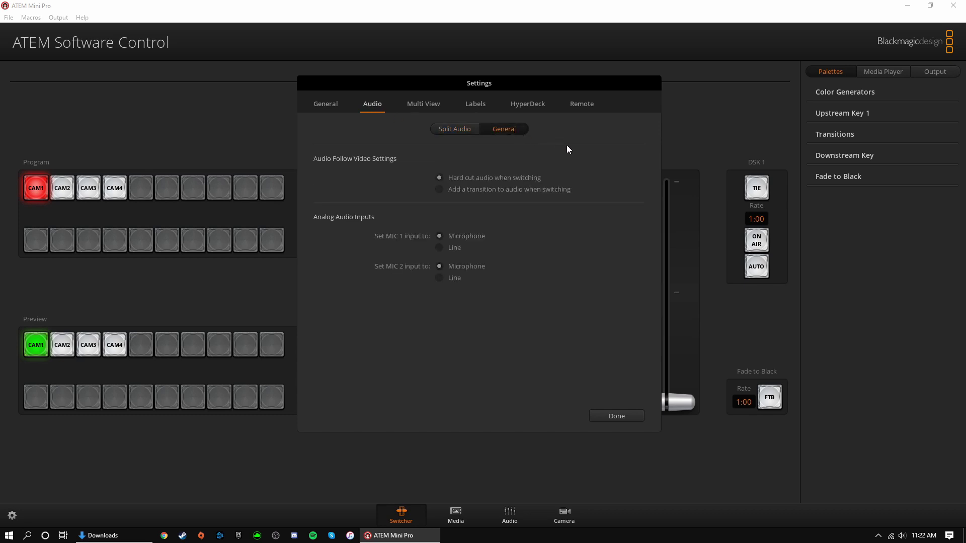
Step: Browse the Multi View layout, input/output/media labels, and HyperDeck connection settings
left_click(430, 105)
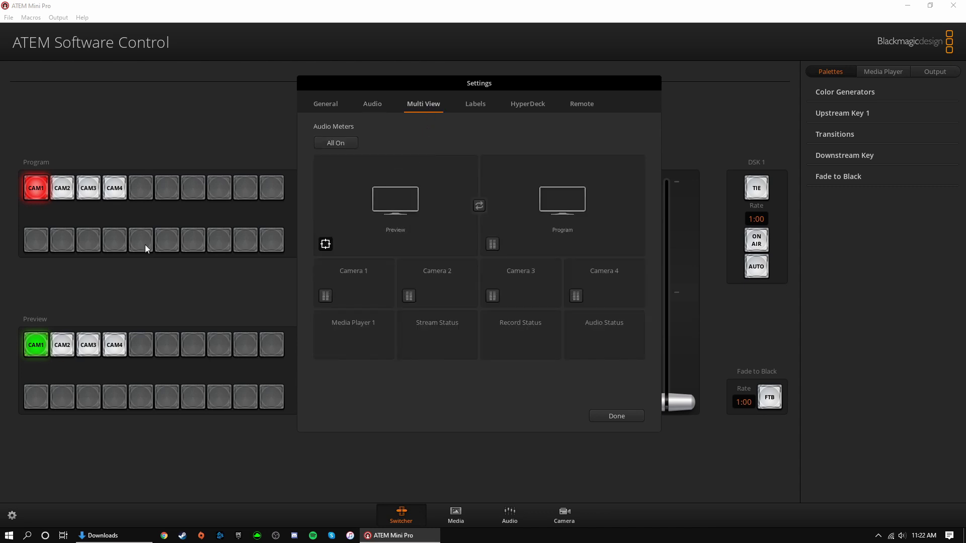
left_click(474, 103)
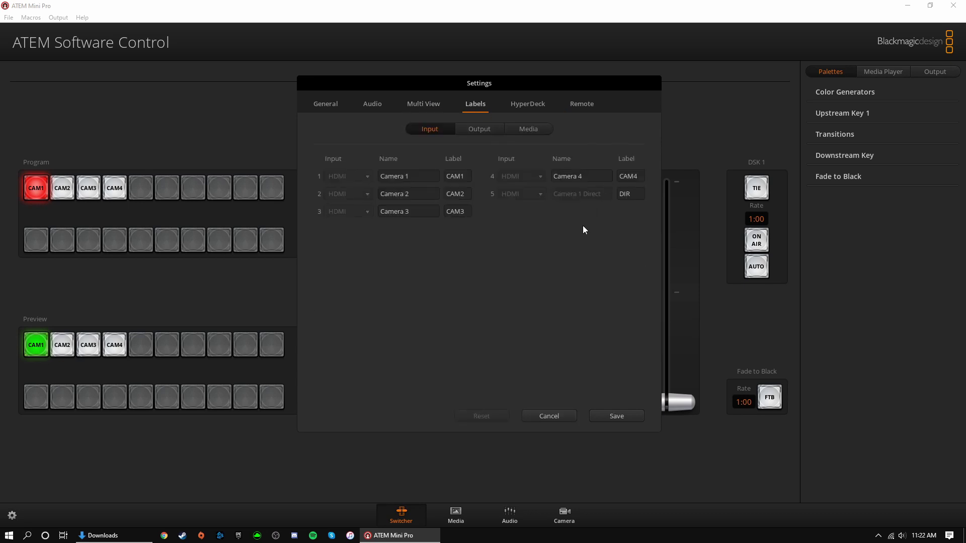
left_click(492, 132)
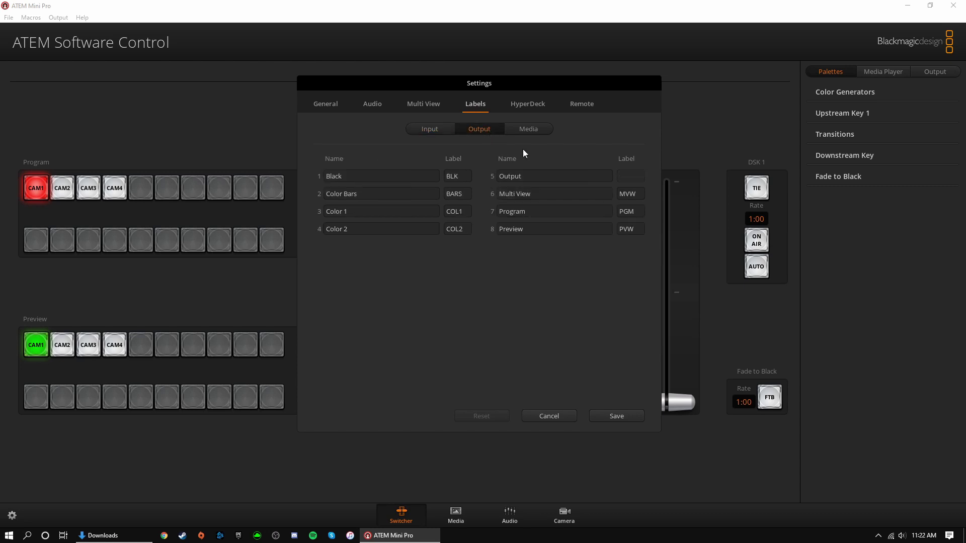
left_click(526, 132)
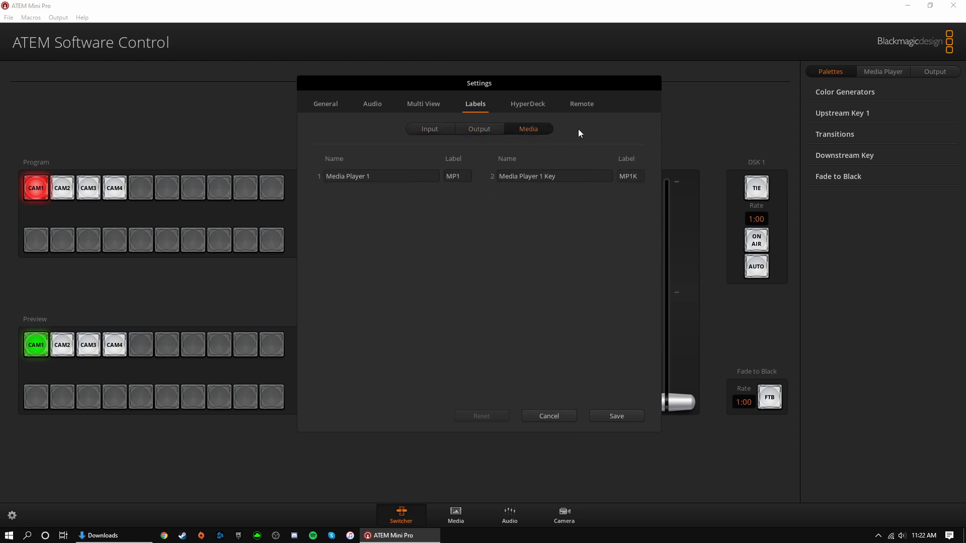
left_click(536, 112)
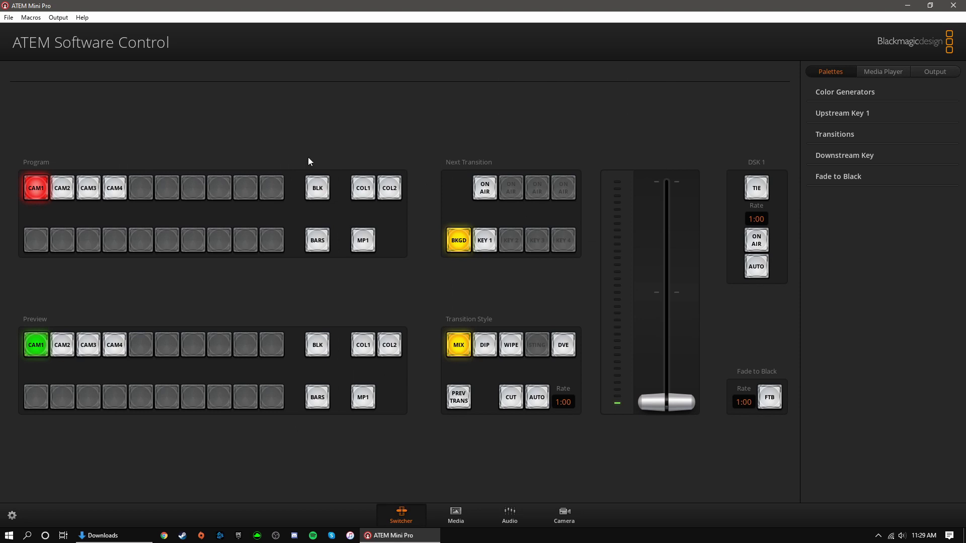
left_click(9, 18)
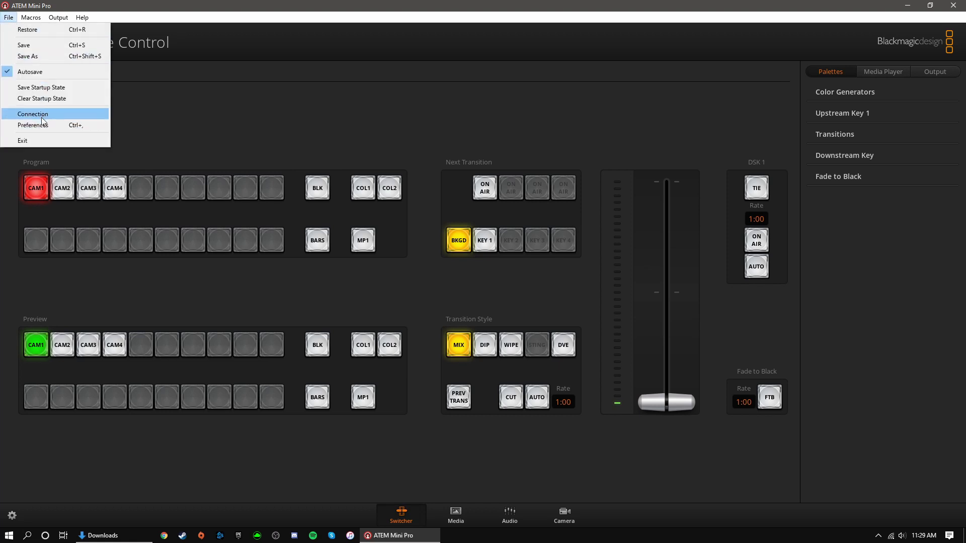
mouse_move(32, 19)
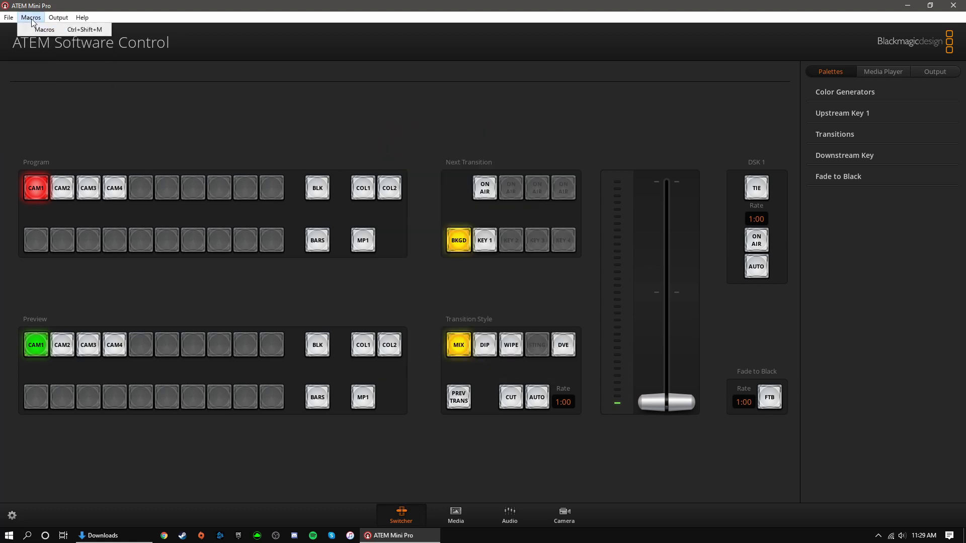
left_click(47, 32)
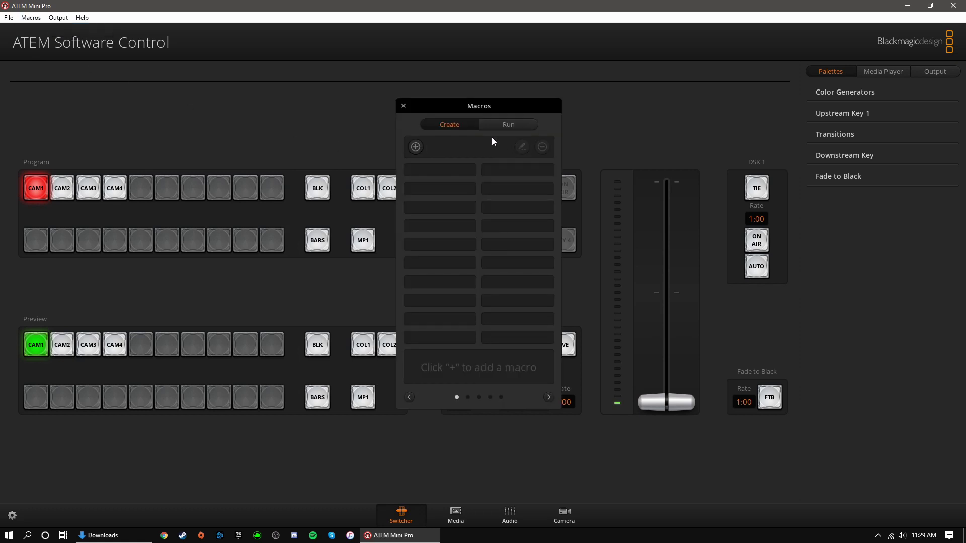
left_click(404, 106)
left_click(58, 18)
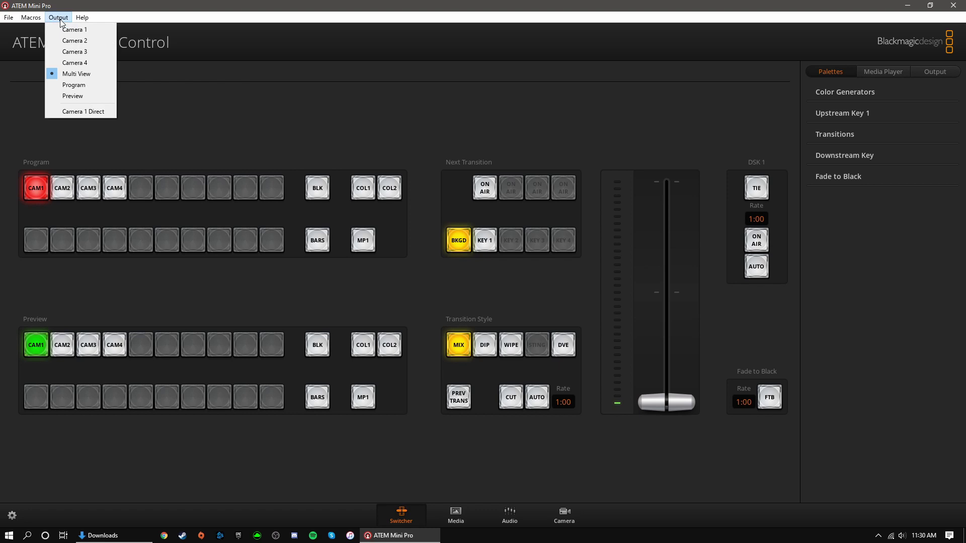
left_click(102, 74)
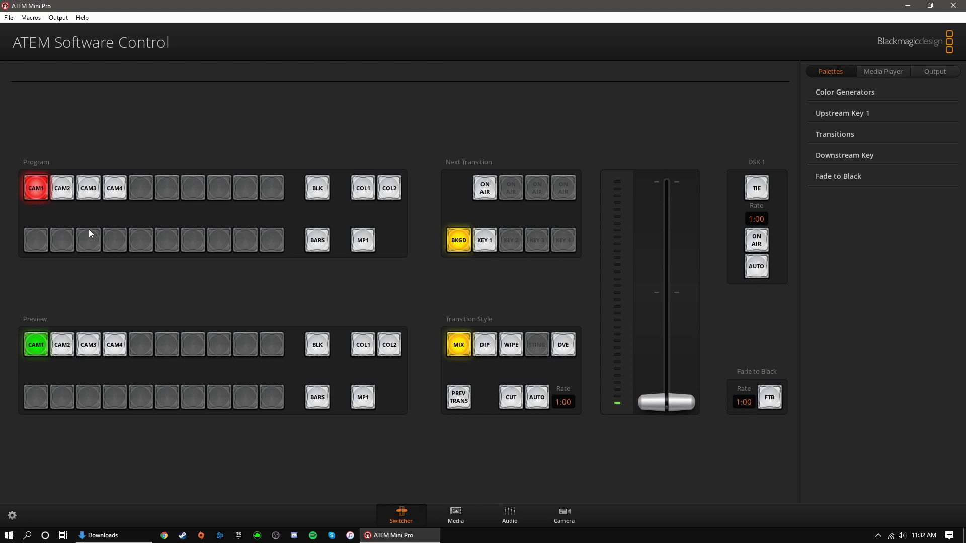
Step: Cut the program output to CAM3 and expand the Color Generators palette
left_click(88, 189)
left_click(864, 95)
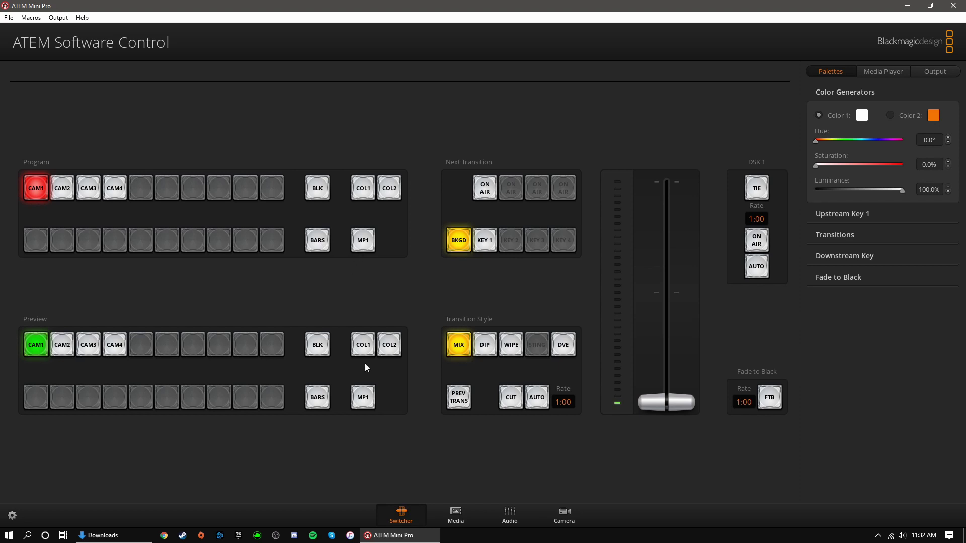
Step: Switch to the Media page showing the 20 empty still slots
left_click(447, 515)
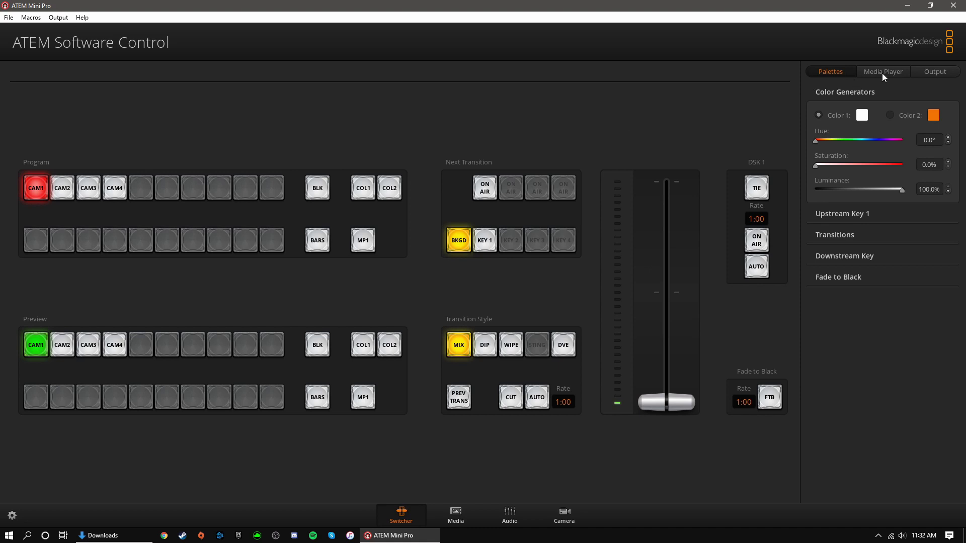
Step: Keep Still 1 as Media Player 1's source and include KEY 1 in the next transition
left_click(883, 73)
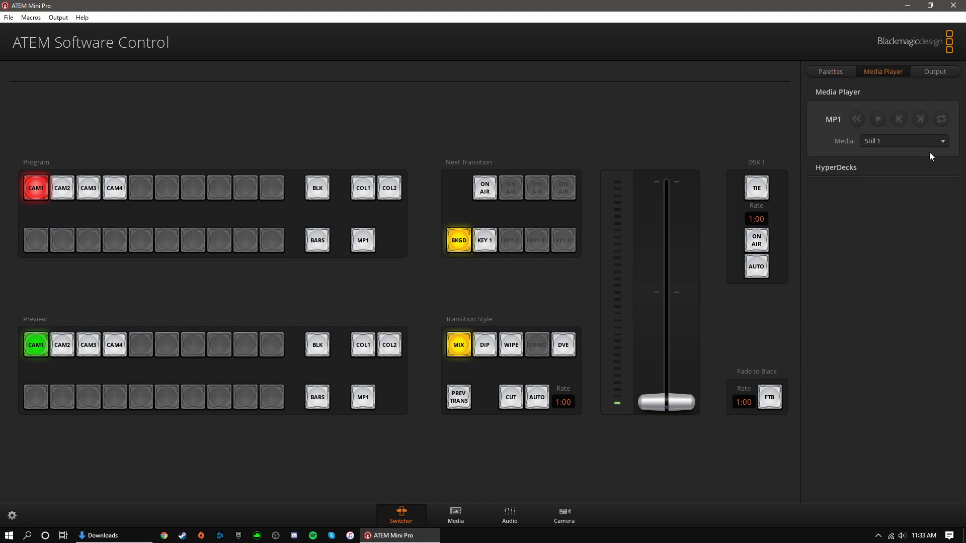
left_click(942, 143)
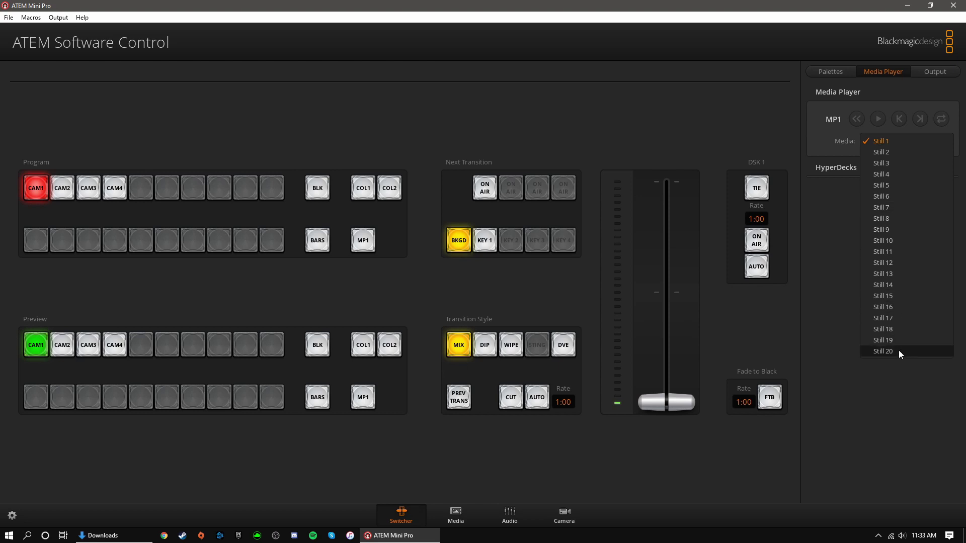
left_click(917, 141)
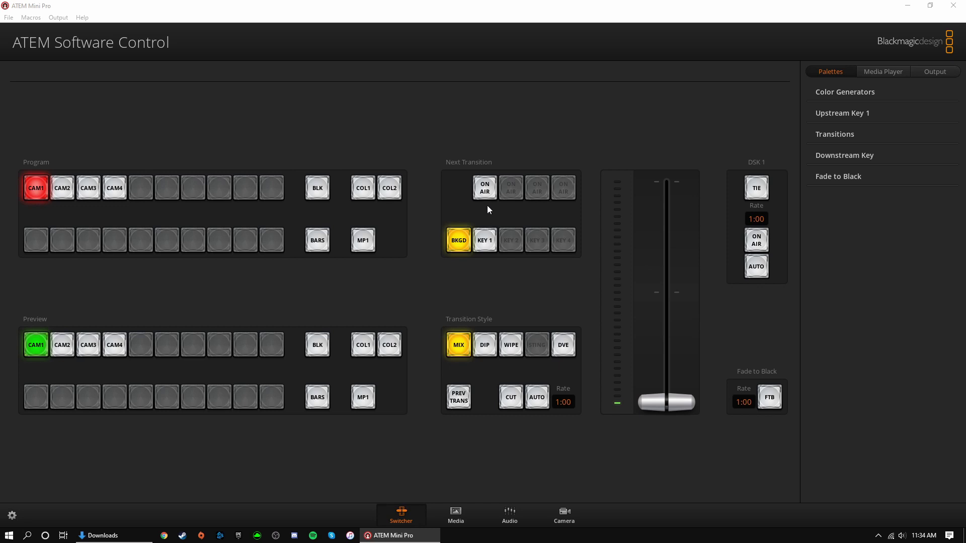
left_click(491, 237)
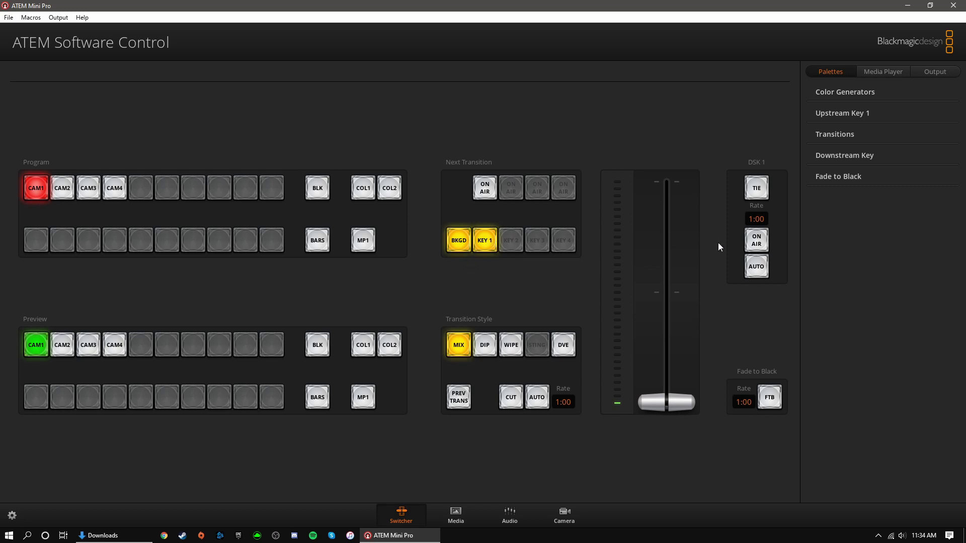
Step: Expand Upstream Key 1 to see its Luma fill and key from Media Player 1
left_click(829, 113)
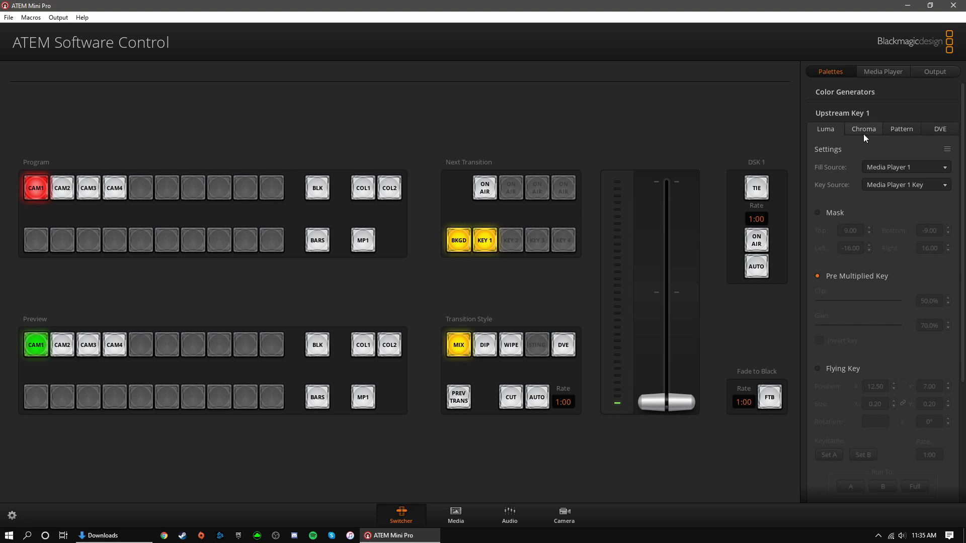
left_click(863, 132)
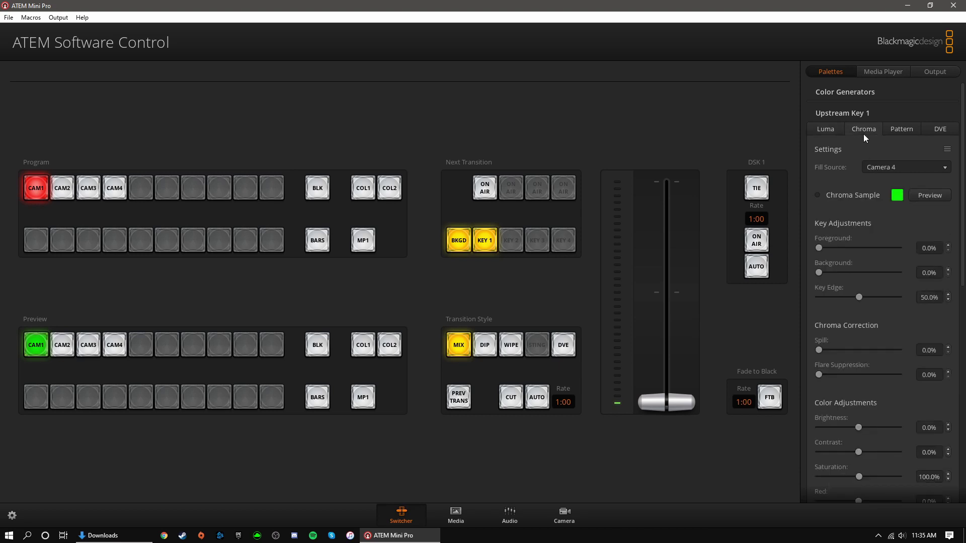
left_click(901, 130)
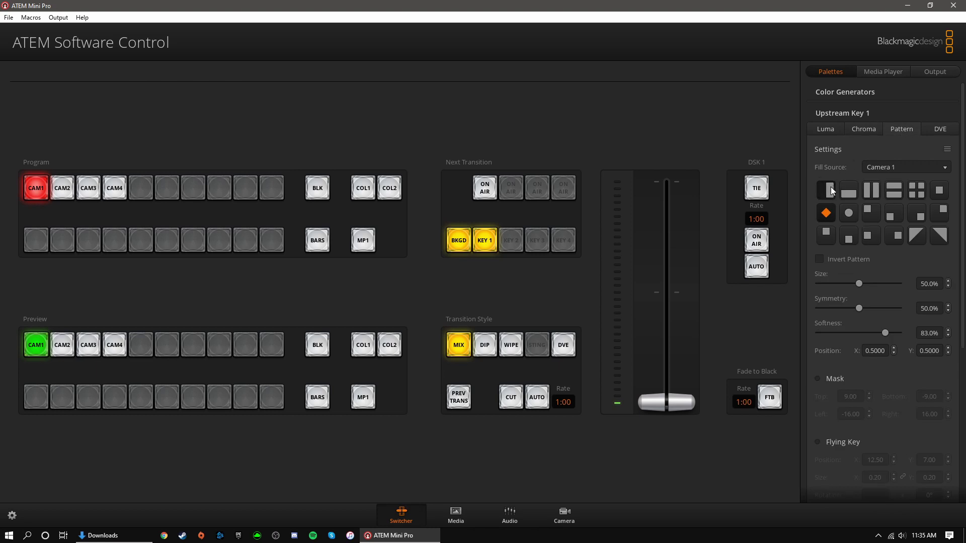
left_click(941, 131)
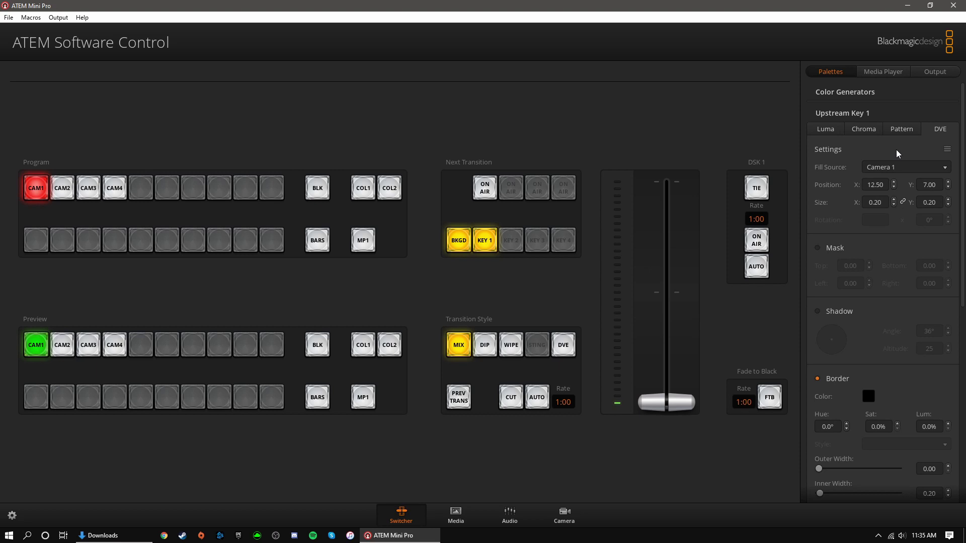
left_click(825, 128)
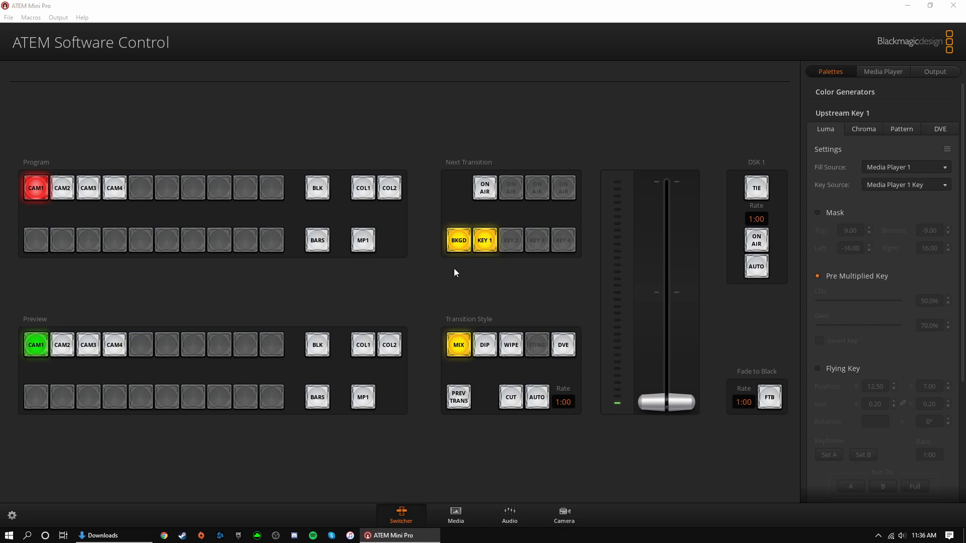
Step: Toggle BKGD and KEY 1 under Next Transition so only the background remains
left_click(463, 240)
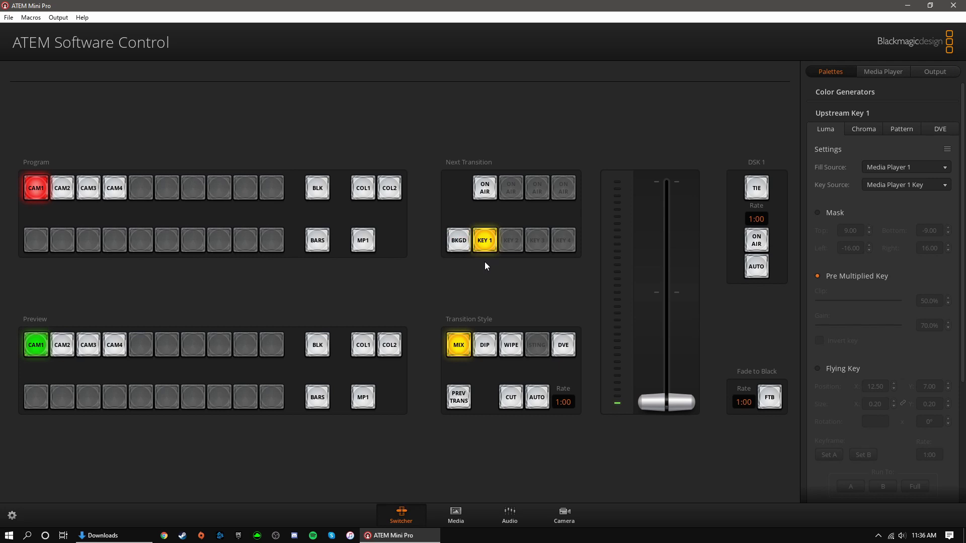
left_click(485, 242)
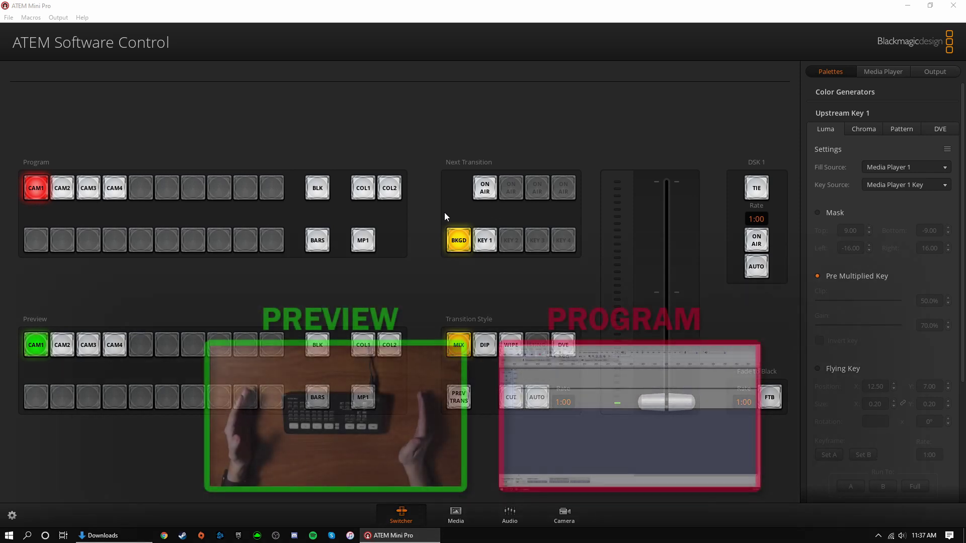
Step: Cue CAM2 on preview, set Next Transition to KEY 1 alone, then BKGD plus KEY 1
left_click(62, 344)
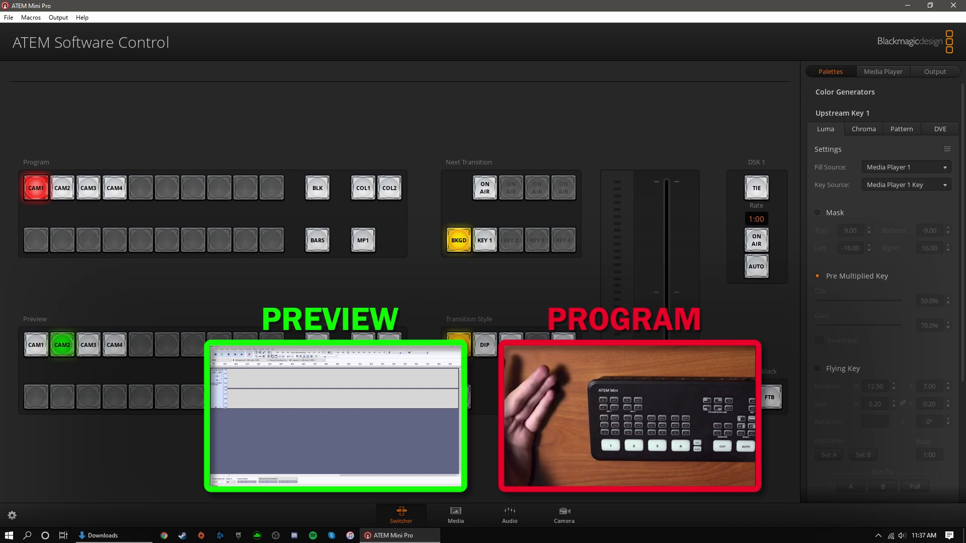
left_click(484, 241)
left_click(452, 244)
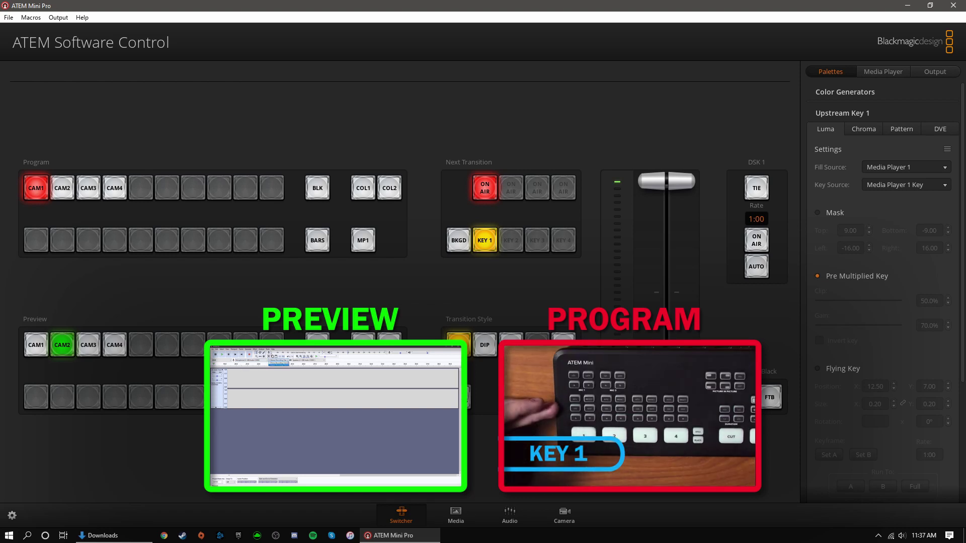
left_click(471, 245)
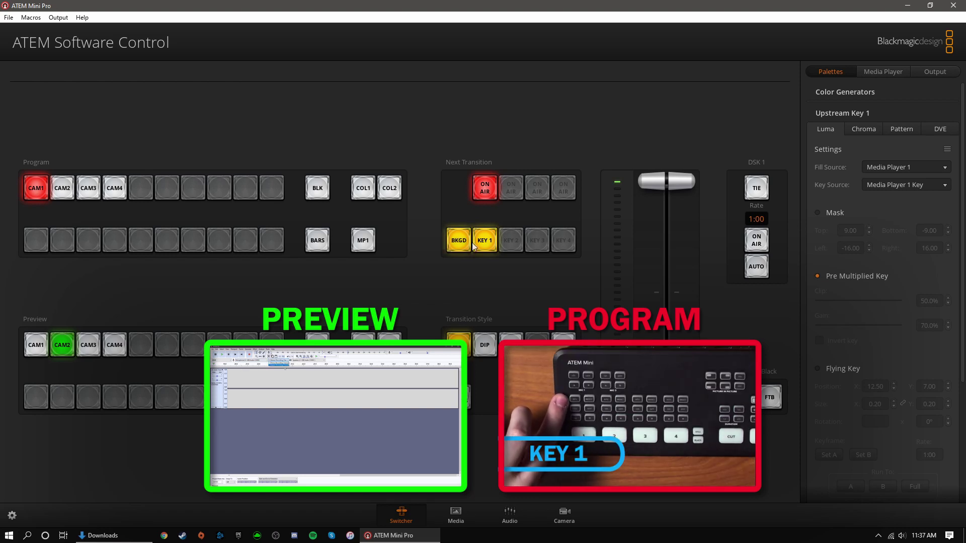
Step: Drop KEY 1 from the next transition, auto-mix to CAM2, then reselect KEY 1
left_click(475, 245)
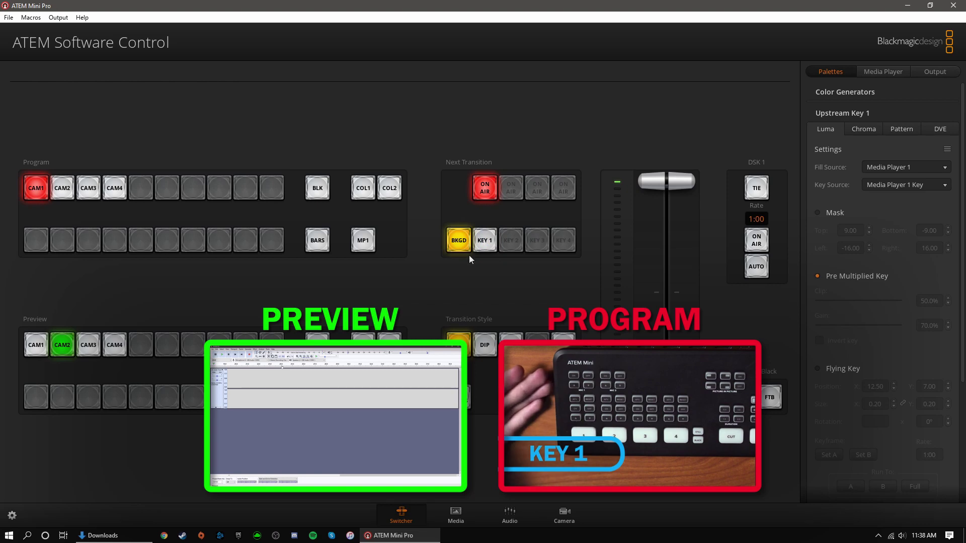
left_click(477, 392)
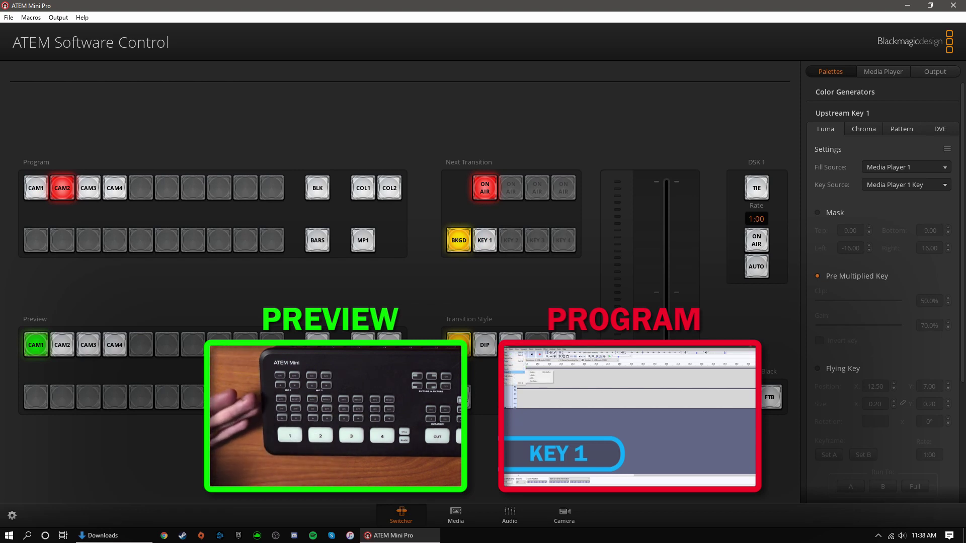
left_click(483, 240)
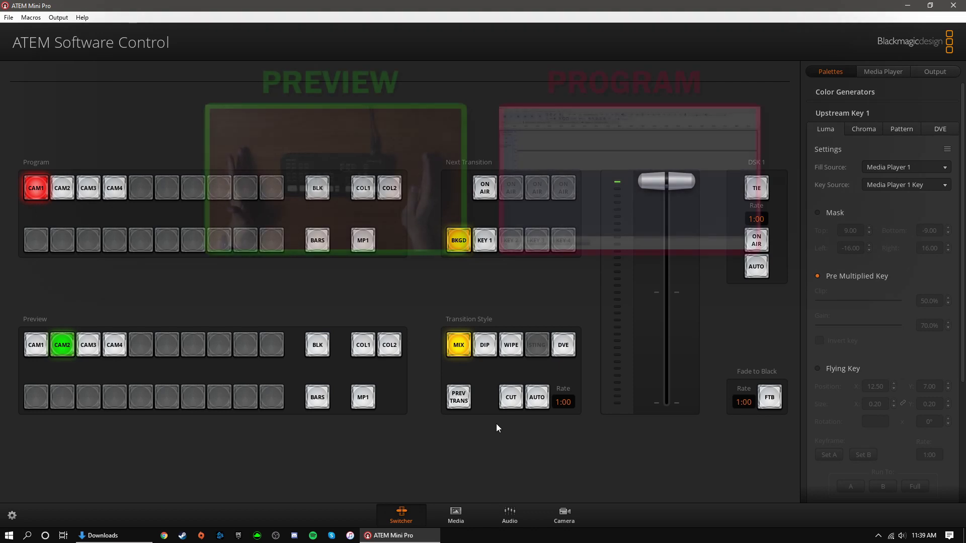
Step: Run an auto transition to CAM2 and try the Dip, Wipe and DVE transition styles
left_click(537, 395)
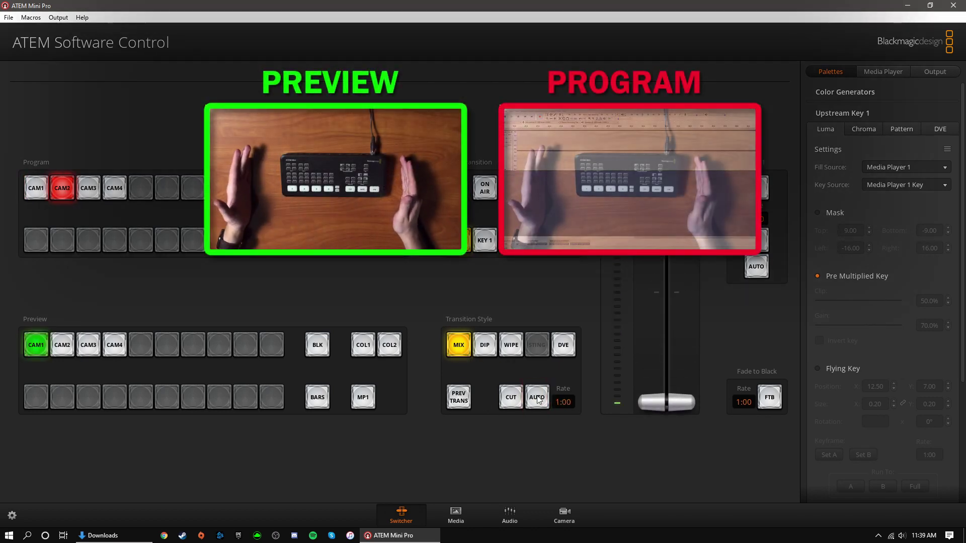
left_click(486, 347)
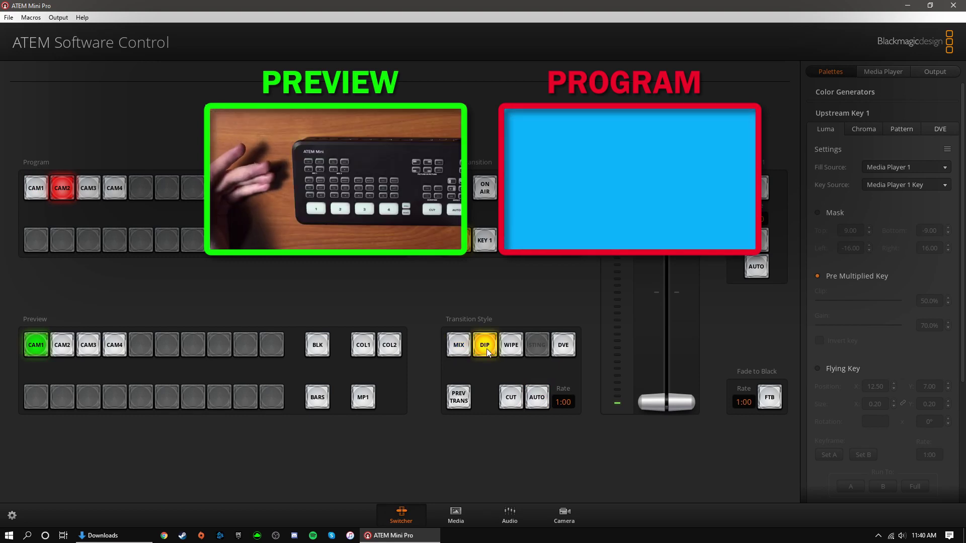
left_click(510, 350)
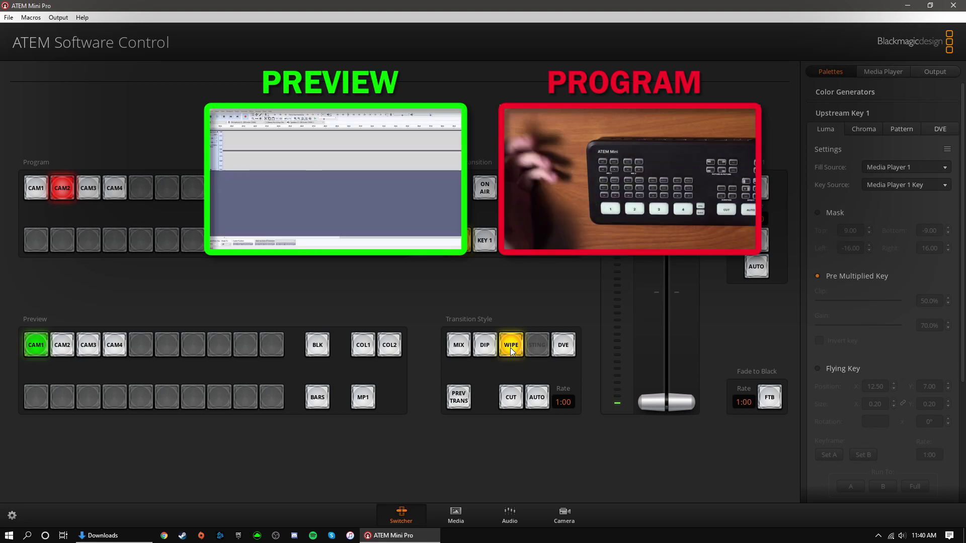
left_click(564, 352)
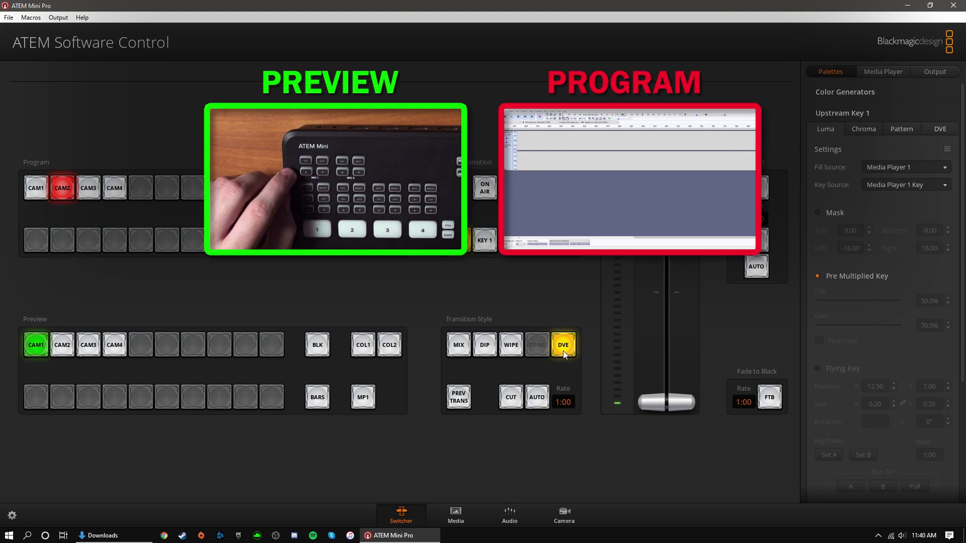
Step: Show the Transitions settings, enable PREV TRANS with the Mix style, and preview the mix
left_click(865, 111)
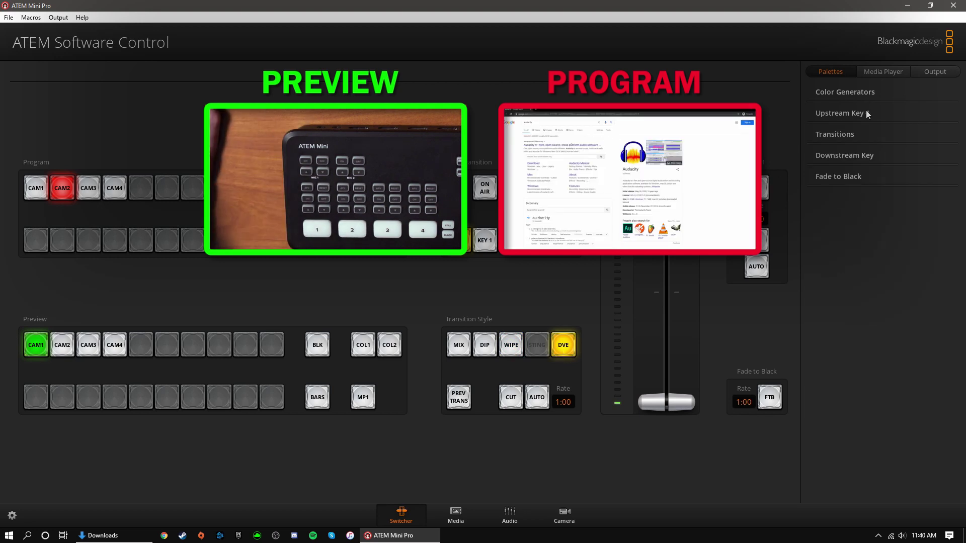
left_click(839, 133)
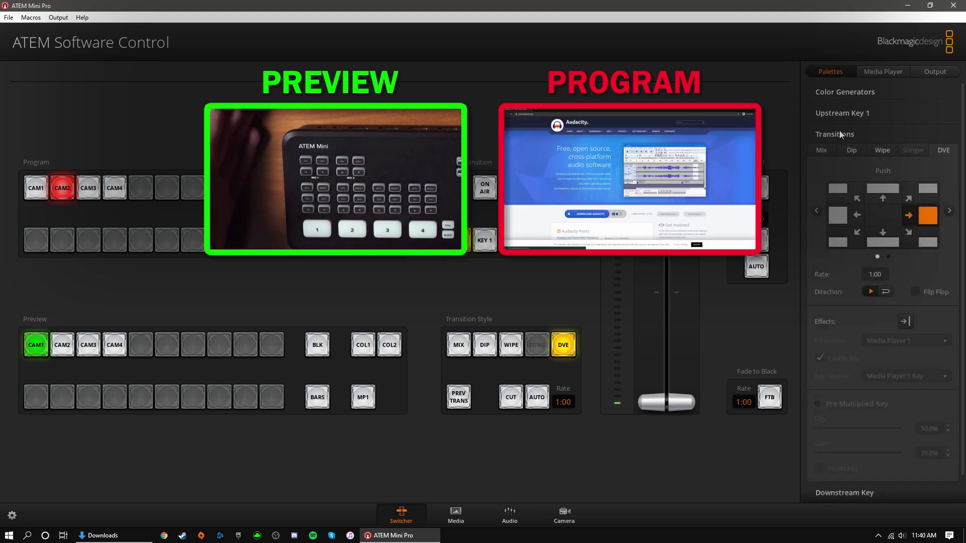
left_click(458, 405)
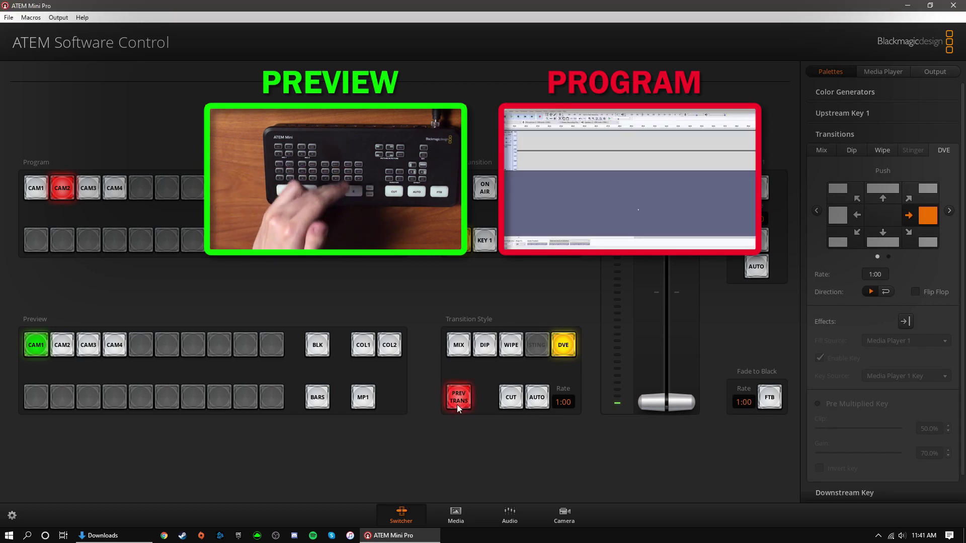
left_click(457, 347)
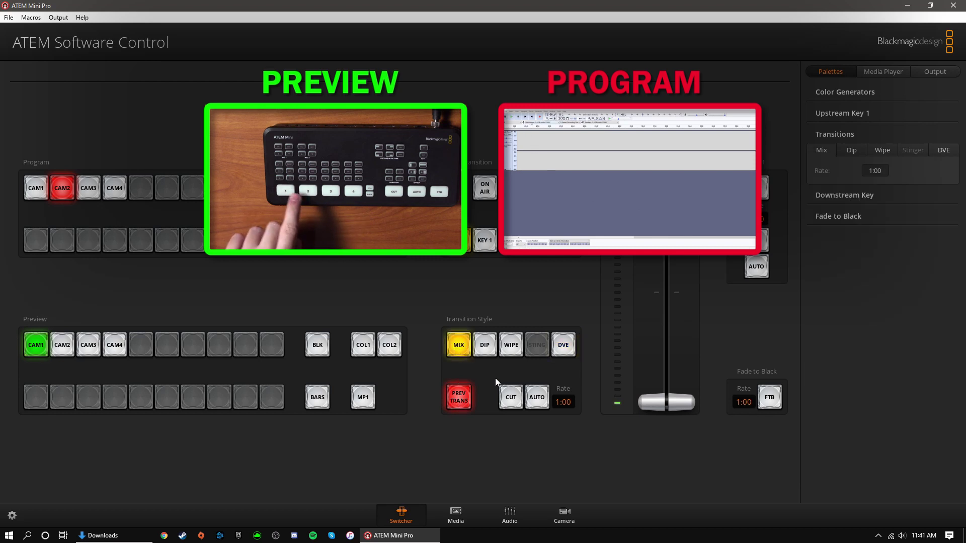
left_click(537, 398)
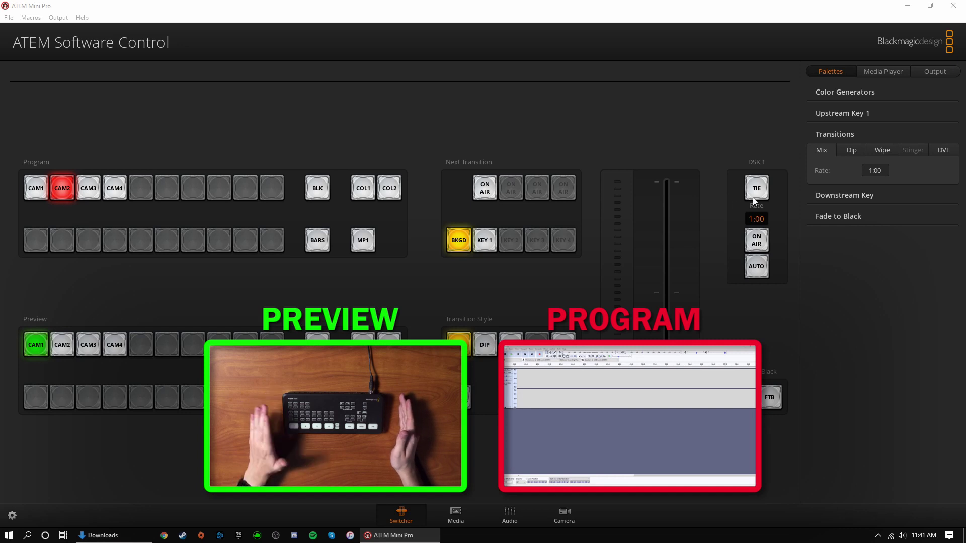
Step: Tie DSK 1, put the KEY 1 graphic on air, and fade it off with AUTO
left_click(756, 194)
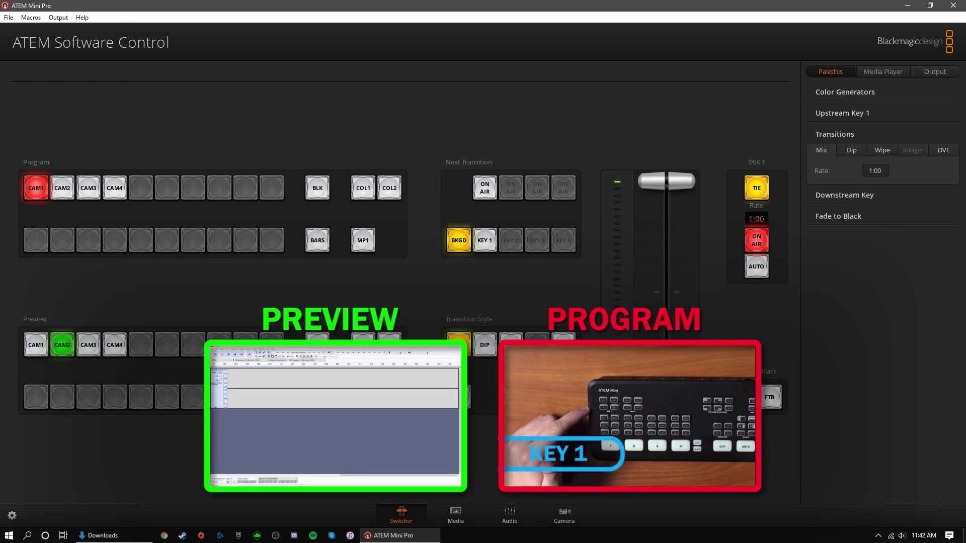
left_click(756, 244)
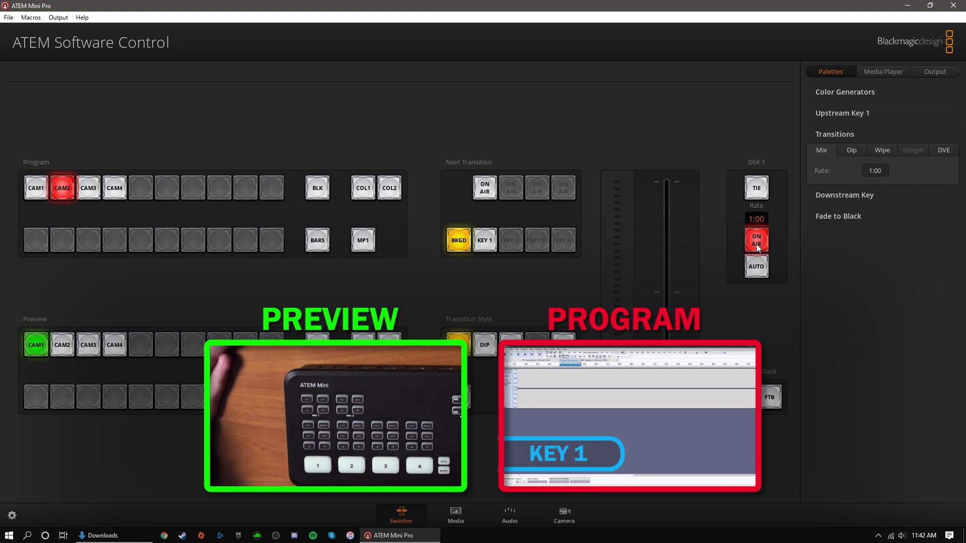
left_click(759, 266)
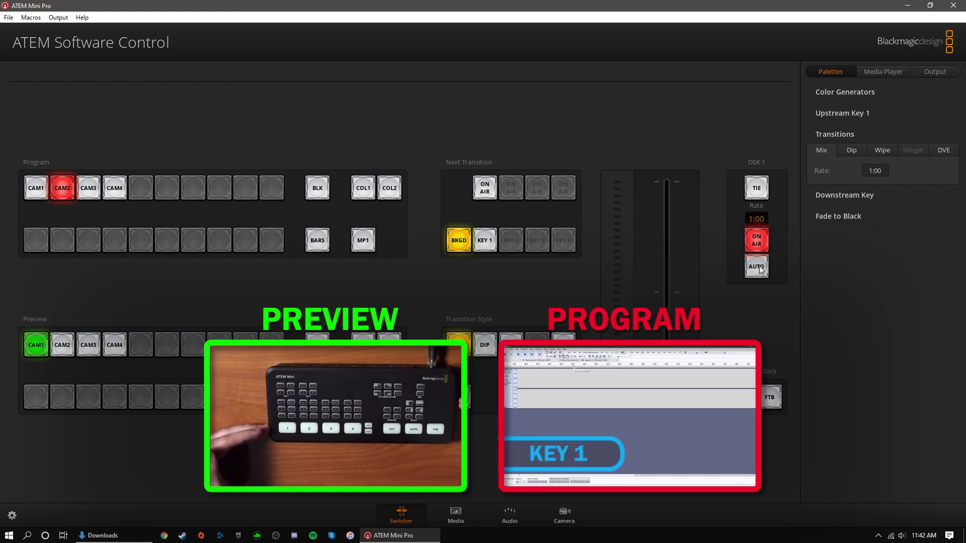
left_click(759, 267)
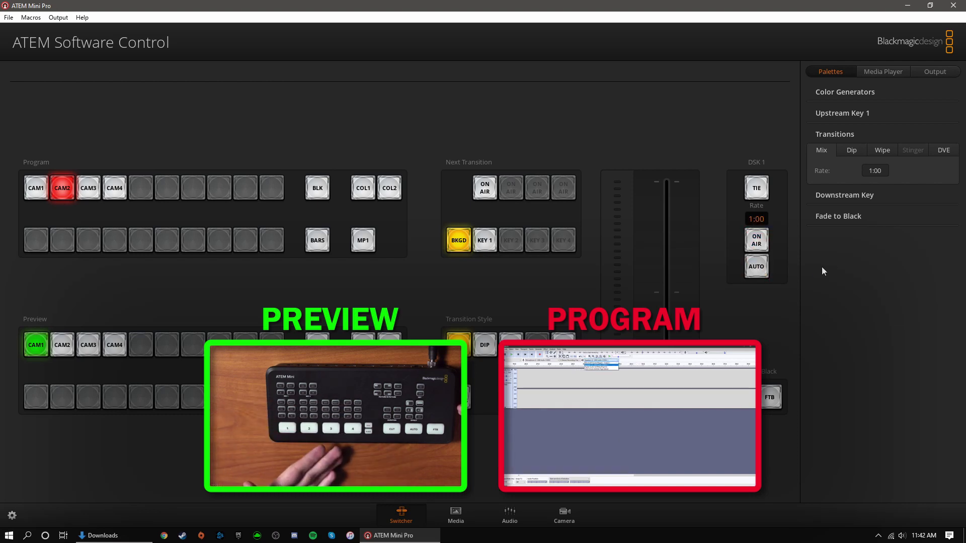
left_click(848, 195)
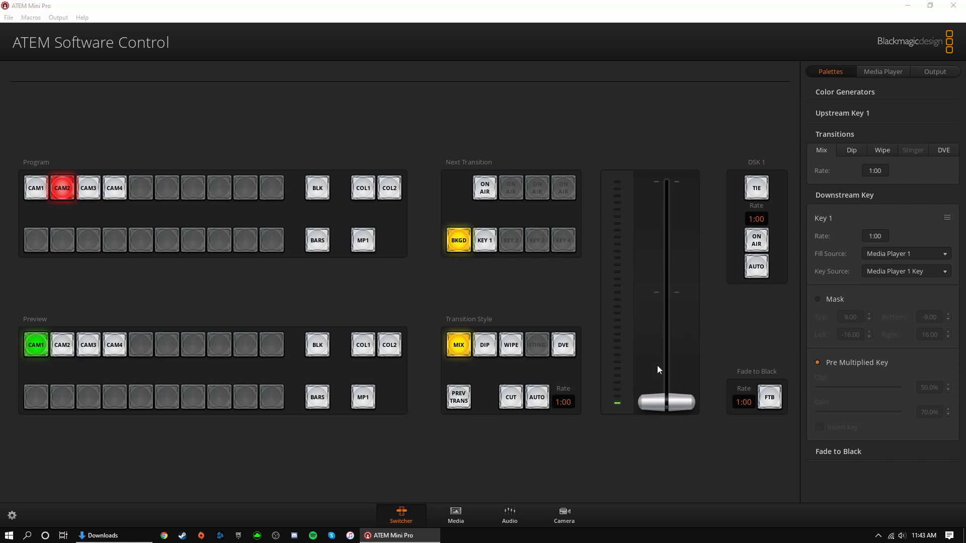
Step: Drag the T-bar fully to finish the transition, putting CAM1 on Program
mouse_move(668, 402)
left_mouse_down()
mouse_move(658, 252)
mouse_move(671, 178)
mouse_move(686, 288)
mouse_move(666, 402)
left_mouse_up()
Step: In the Output settings, keep Facebook as platform and Default as server, then select the Key field
left_click(935, 70)
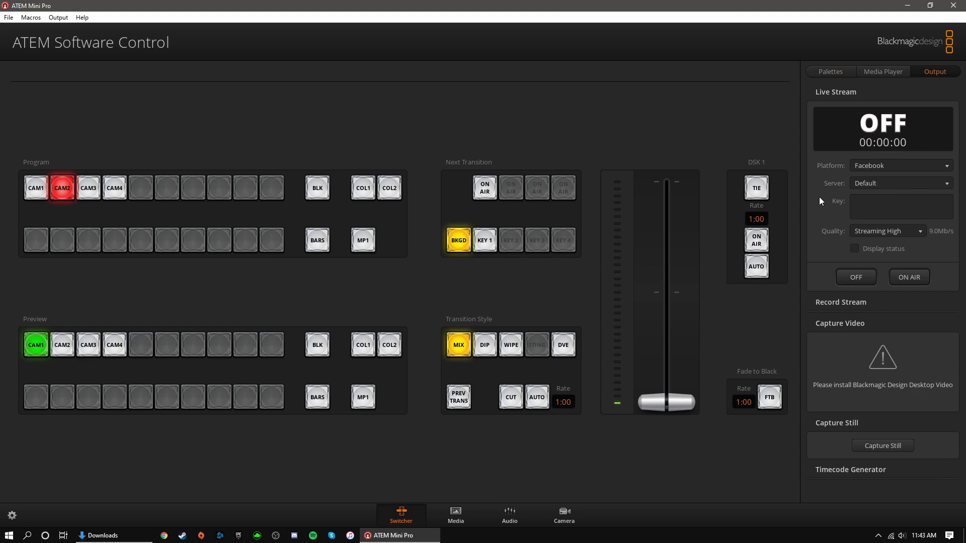
left_click(868, 168)
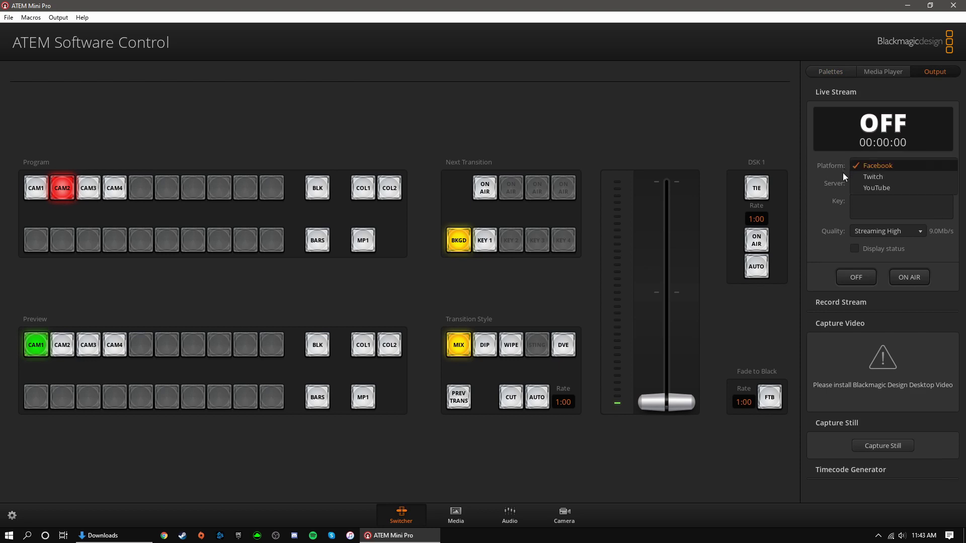
left_click(868, 165)
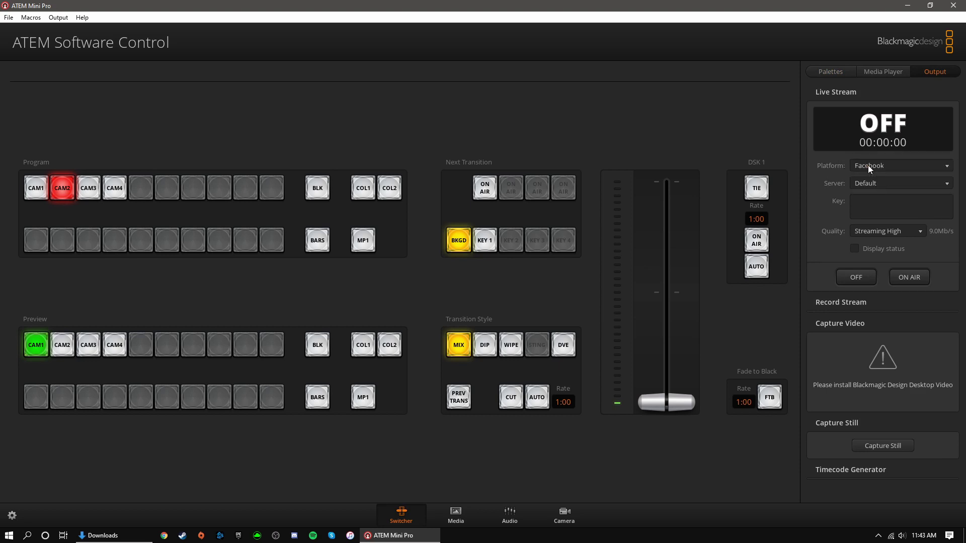
left_click(861, 184)
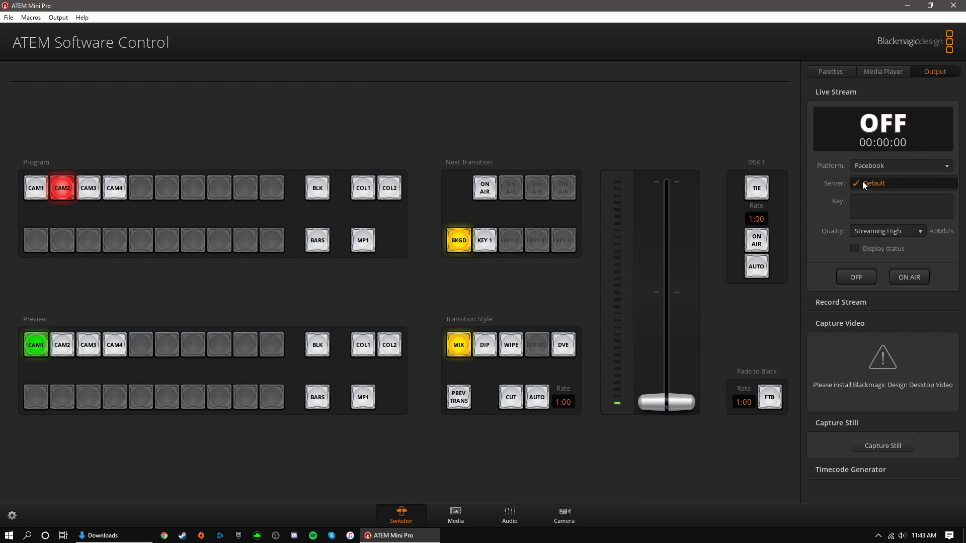
left_click(862, 184)
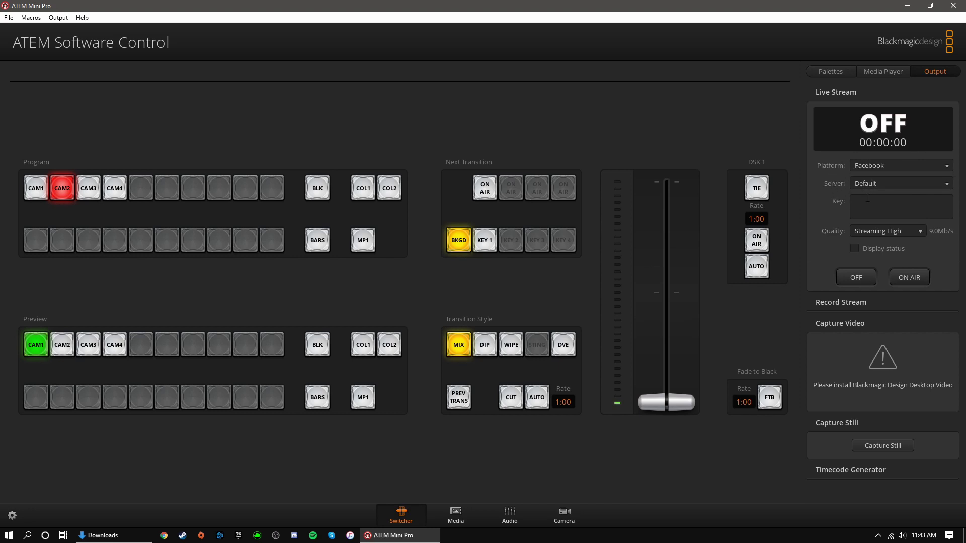
left_click(867, 197)
Step: Keep Streaming High quality and expand the Record Stream settings
left_click(917, 229)
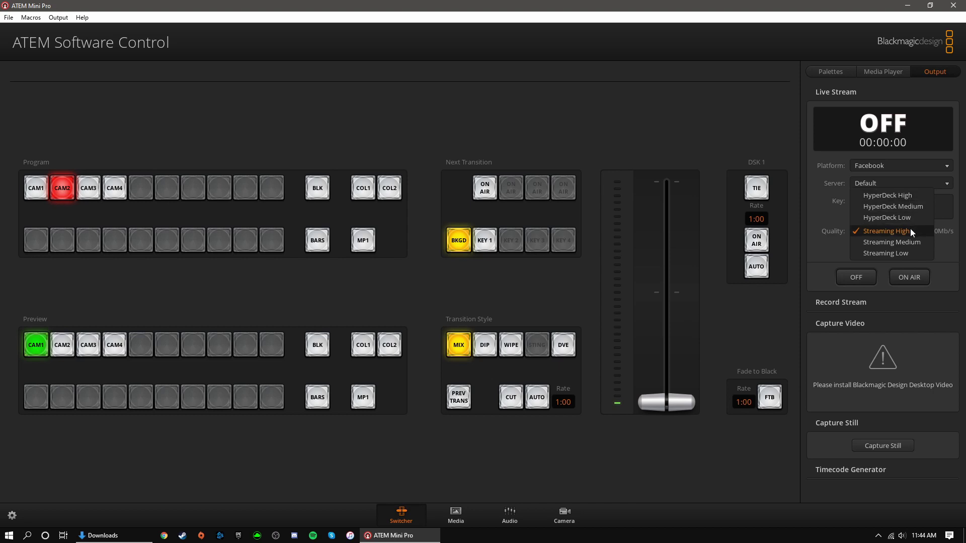
left_click(910, 229)
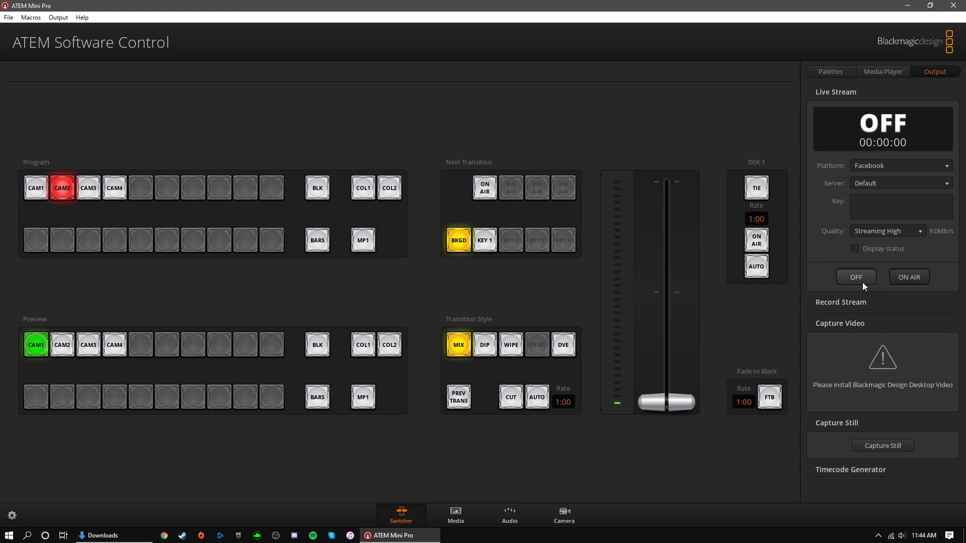
left_click(874, 302)
scroll(840, 322, "down", 3)
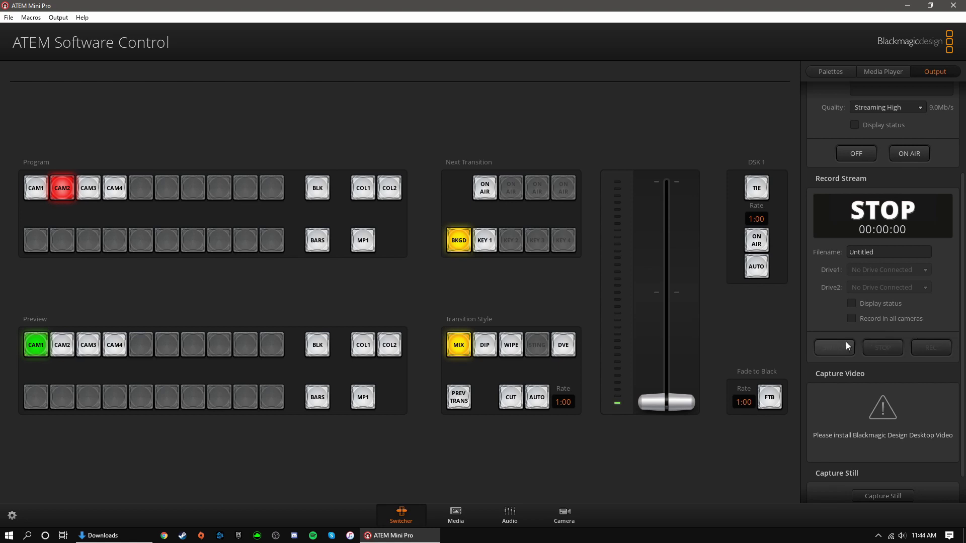
left_click(510, 517)
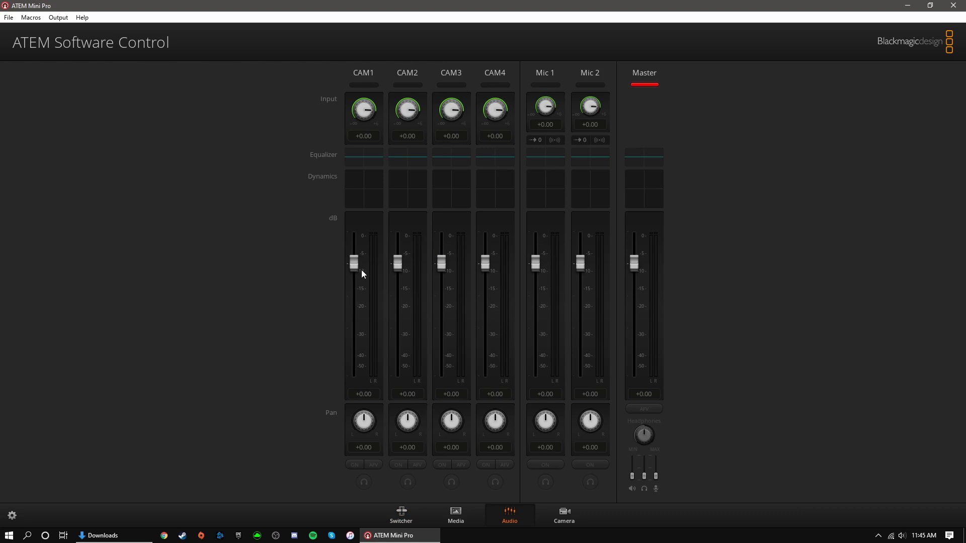
Step: Lower the CAM1 fader to -0.60 dB and trim its input gain to -0.01
mouse_move(360, 273)
left_mouse_down()
mouse_move(357, 250)
mouse_move(357, 270)
left_mouse_up()
mouse_move(371, 107)
left_mouse_down()
mouse_move(358, 112)
mouse_move(368, 125)
left_mouse_up()
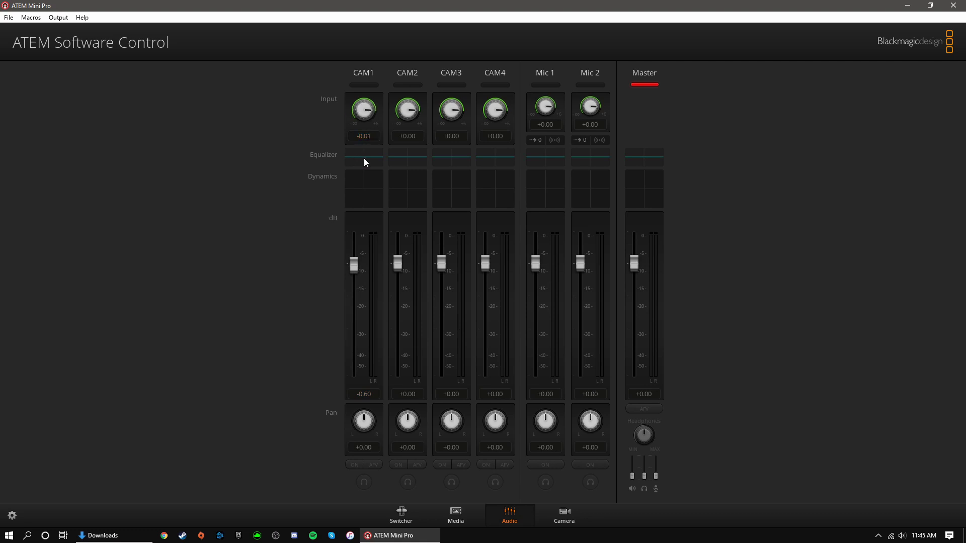